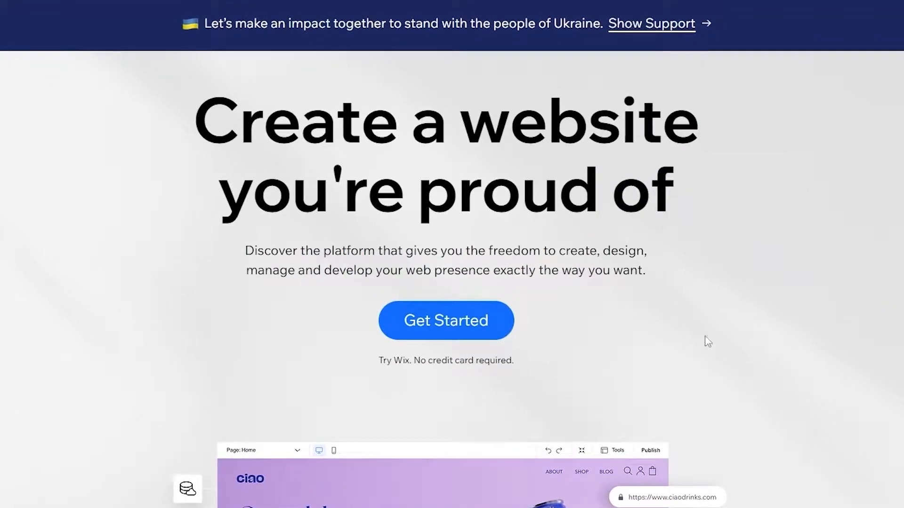
- Get started with Wix and sign up by continuing with a Google account
left_click(439, 335)
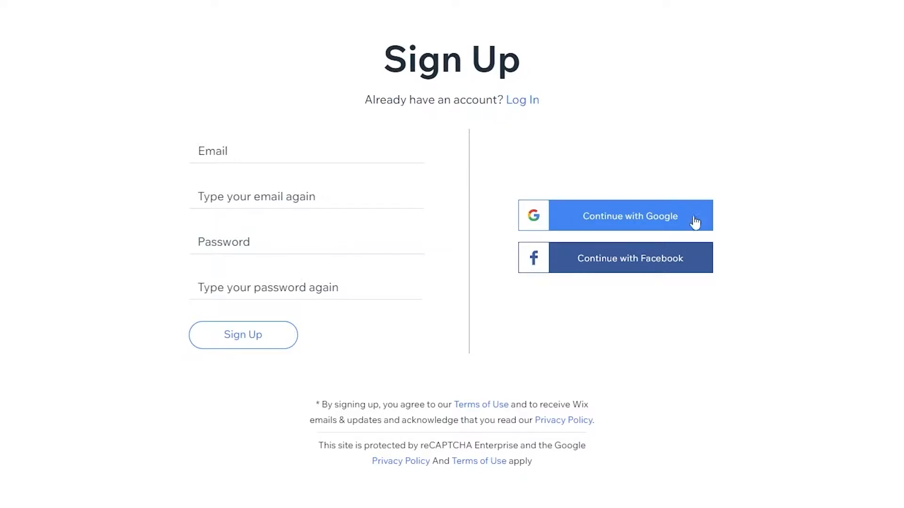
left_click(660, 228)
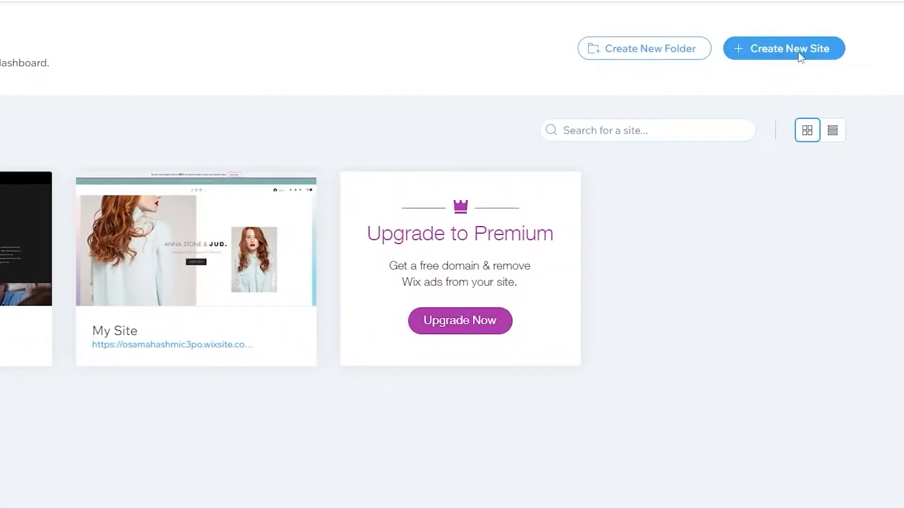
- Create a new site and skip the question about what kind of website it is
left_click(798, 53)
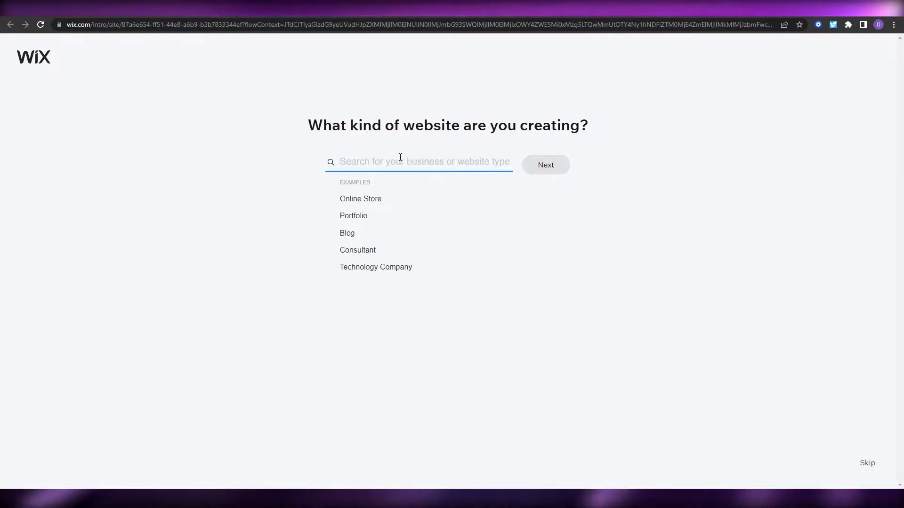
left_click(868, 466)
left_click(868, 465)
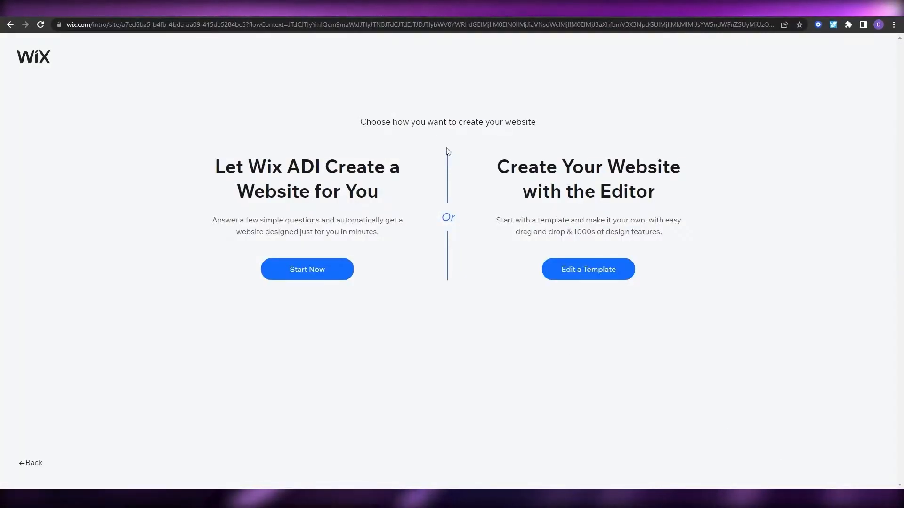
left_click_drag(361, 123, 535, 125)
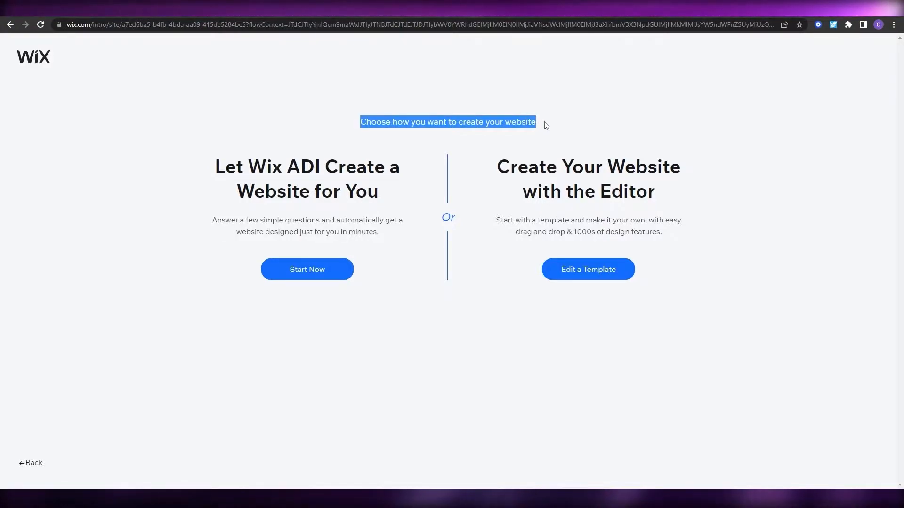
left_click(496, 147)
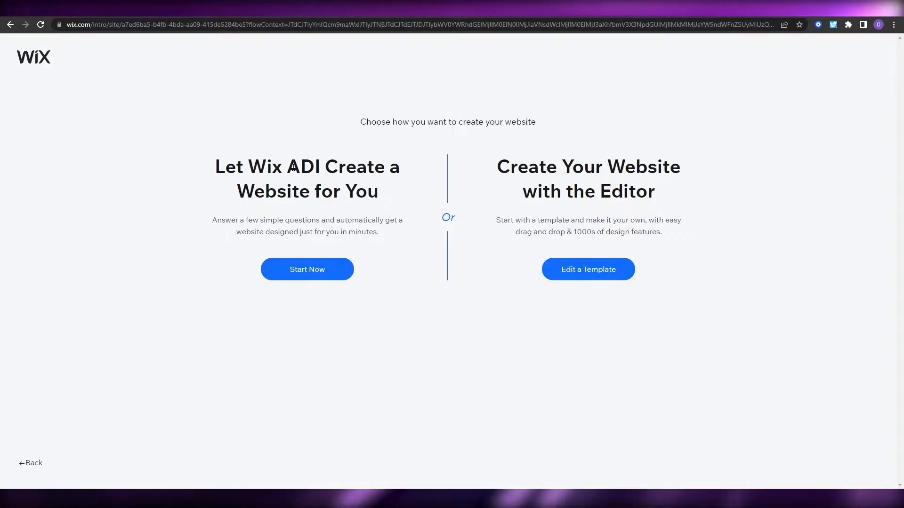
left_click_drag(293, 167, 319, 168)
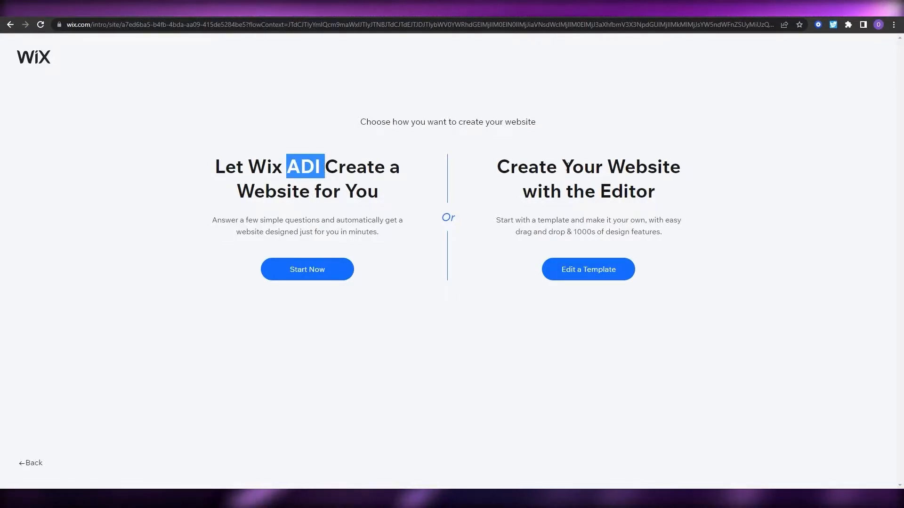
left_click_drag(600, 191, 701, 205)
left_click(705, 197)
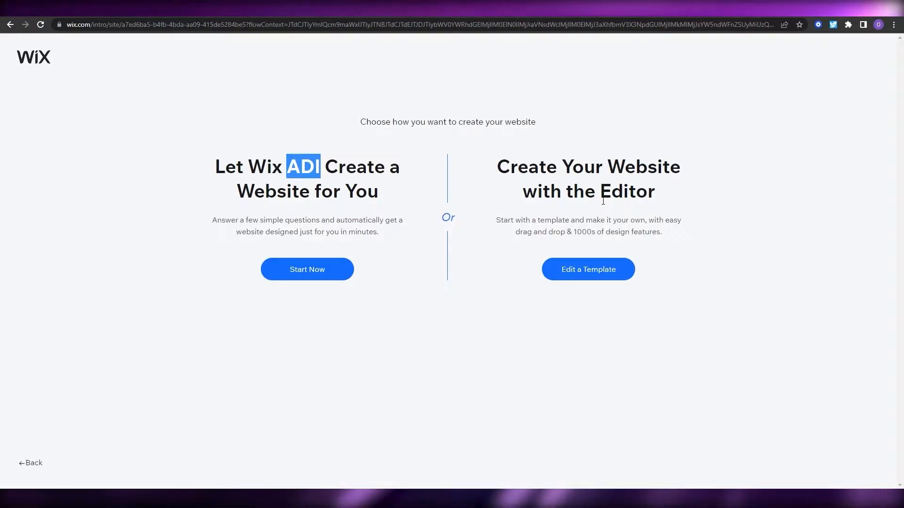
left_click_drag(600, 199, 655, 194)
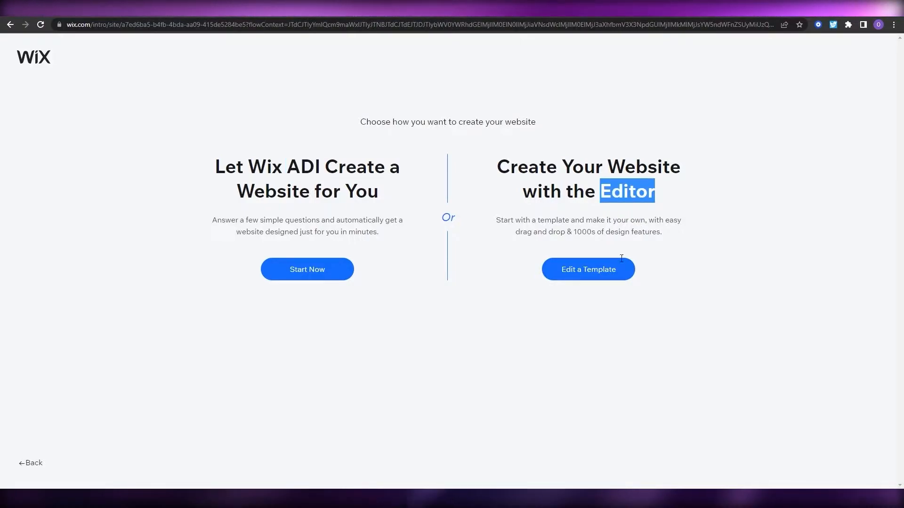
- Choose to create the website with the Editor from a template and look through the most popular templates
left_click(584, 277)
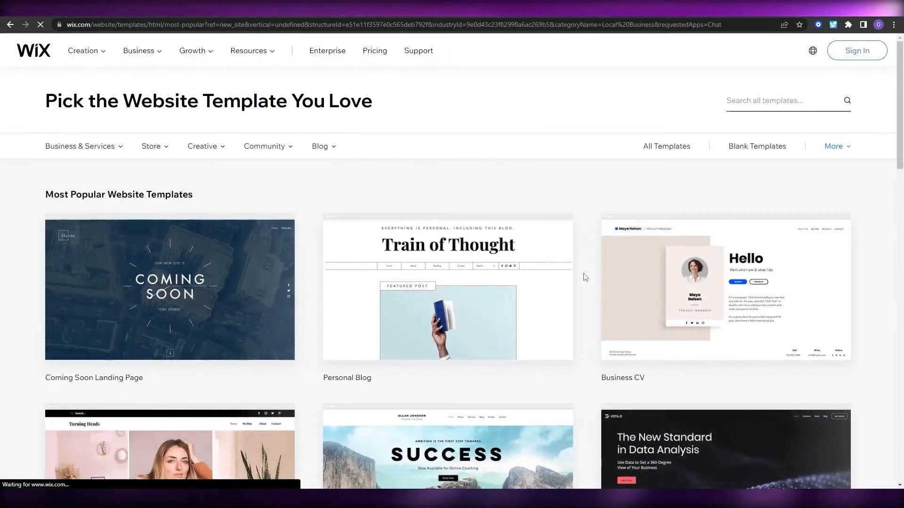
scroll(585, 276, "down", 3)
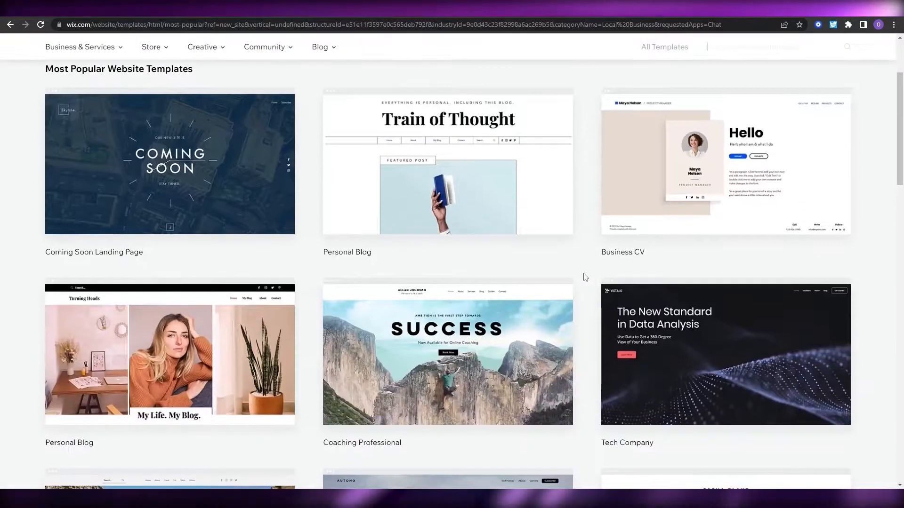
scroll(585, 277, "down", 8)
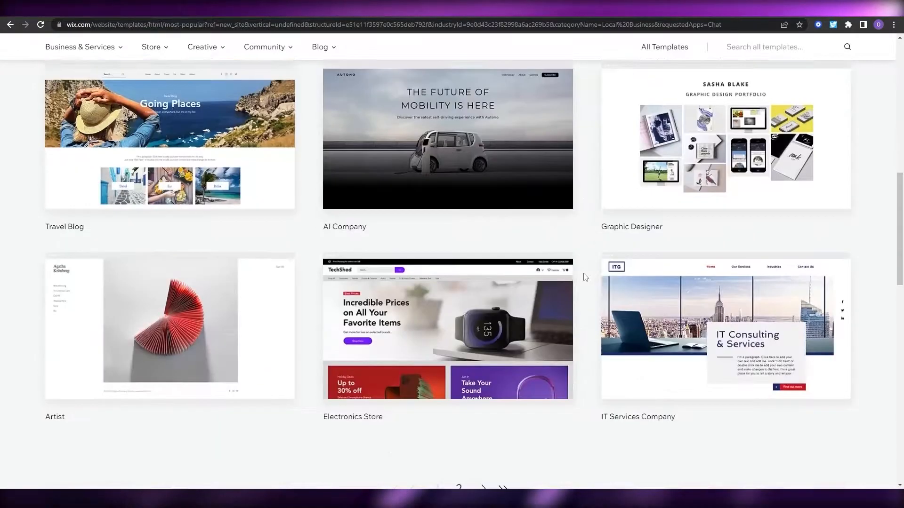
scroll(585, 277, "down", 4)
scroll(584, 276, "up", 15)
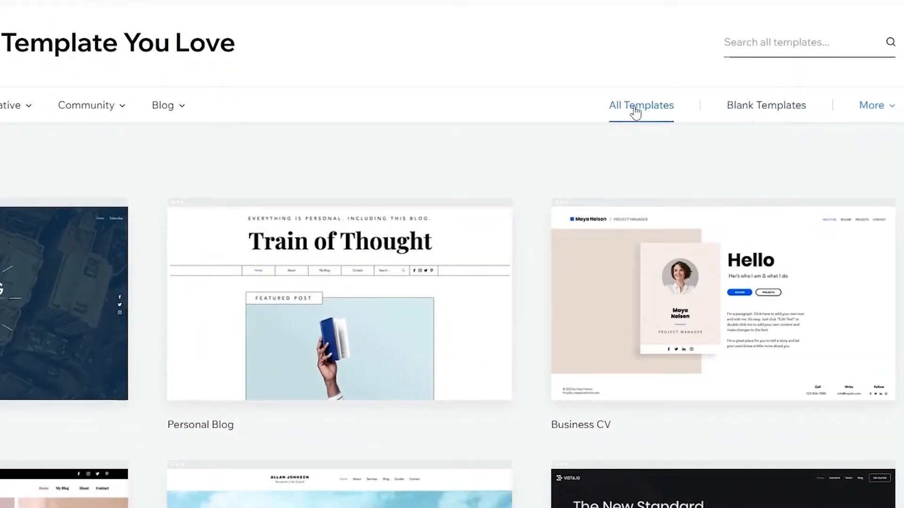
- Show all website templates and look through the first page of them
left_click(636, 112)
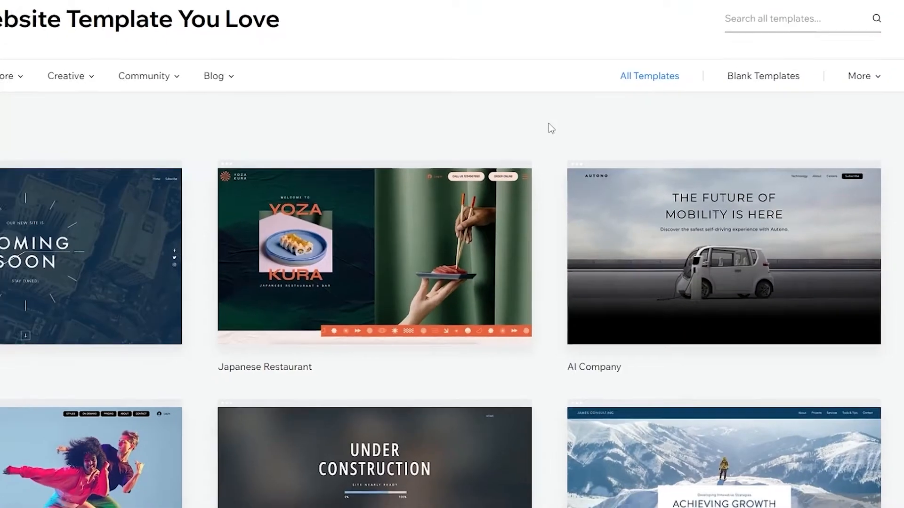
scroll(532, 116, "down", 3)
scroll(572, 144, "down", 10)
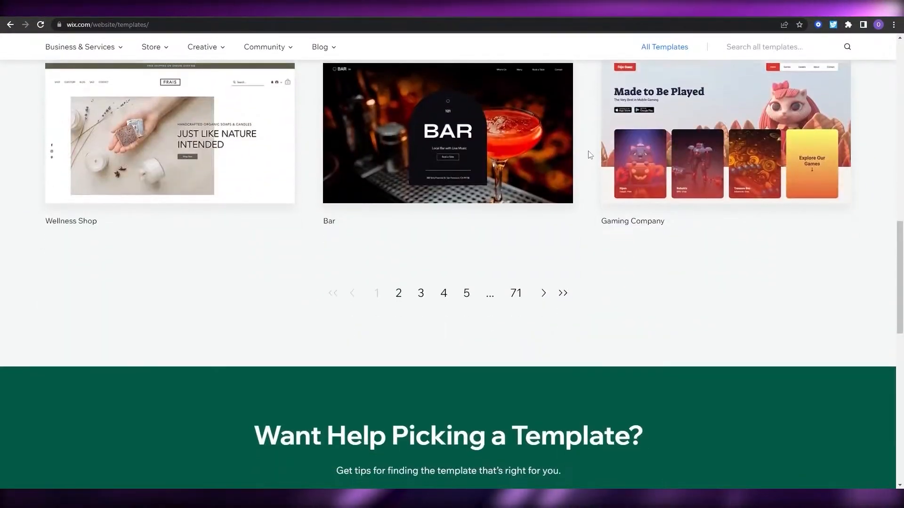
scroll(579, 167, "down", 1)
scroll(586, 214, "up", 10)
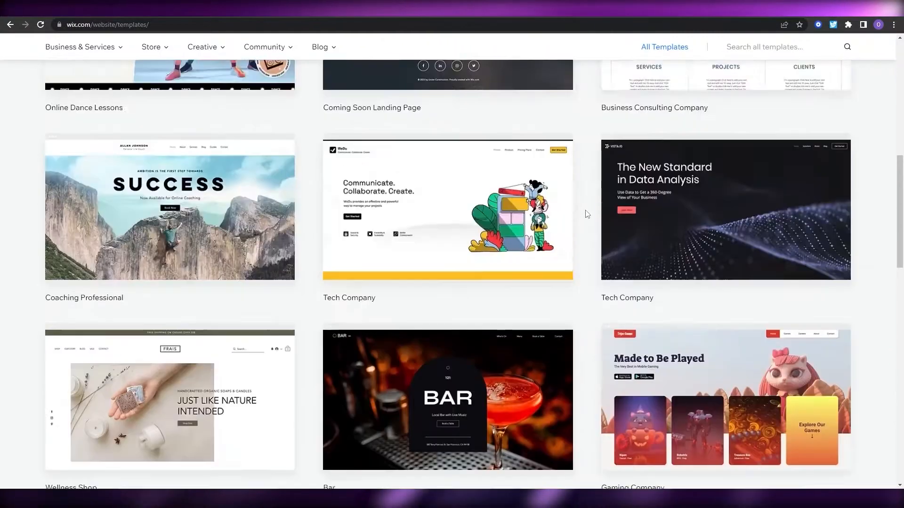
scroll(586, 214, "up", 3)
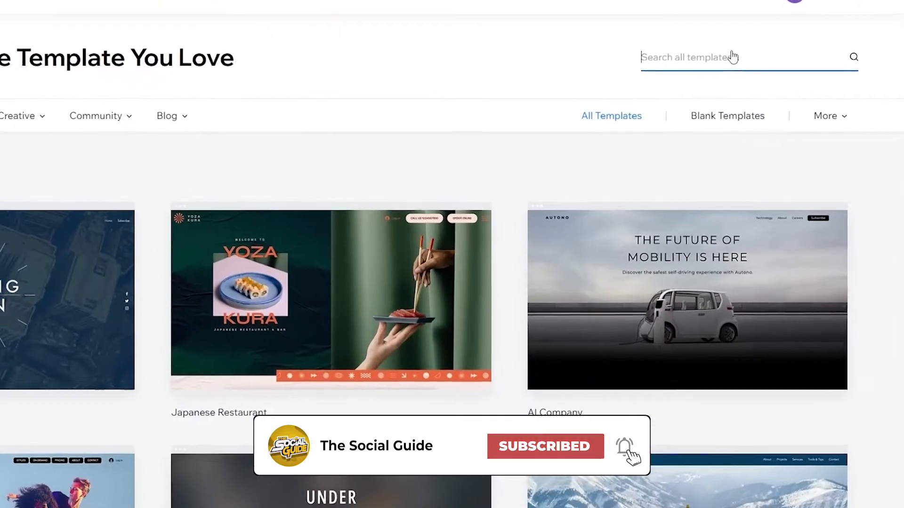
- Search the templates for "landing" and pick the suggested Landing Page category
type("landing")
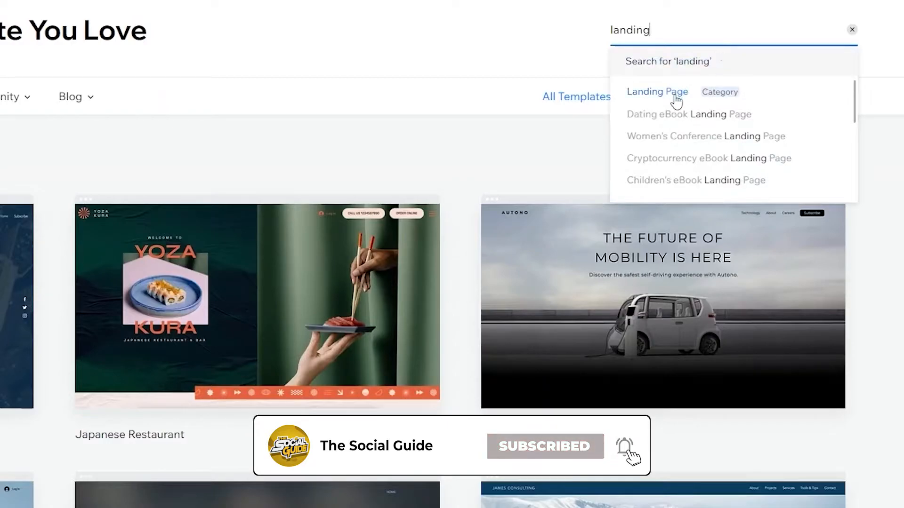
left_click(676, 94)
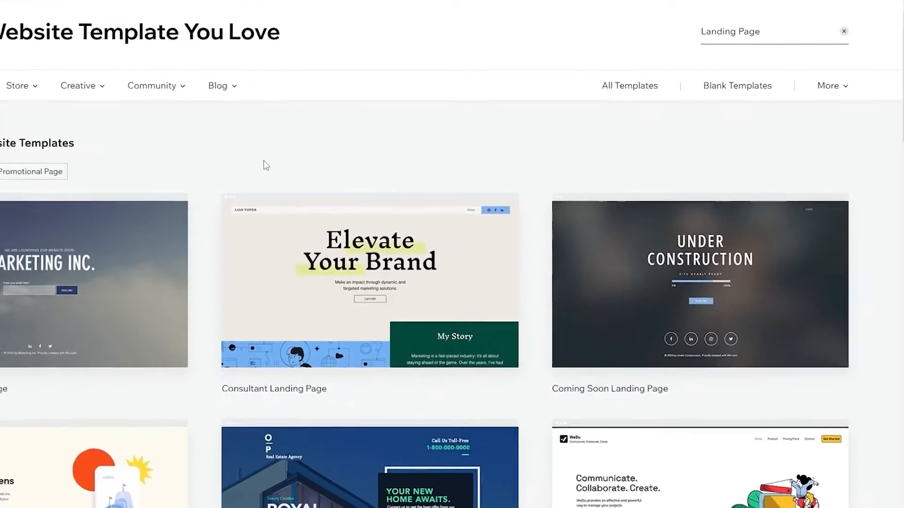
- Examine the designs on the first page of landing page templates to find a suitable one
scroll(536, 221, "down", 3)
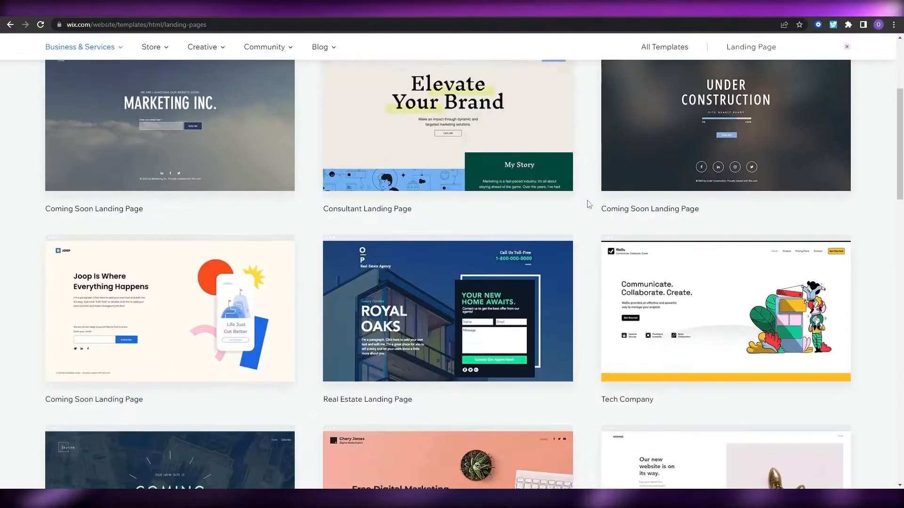
scroll(589, 204, "down", 7)
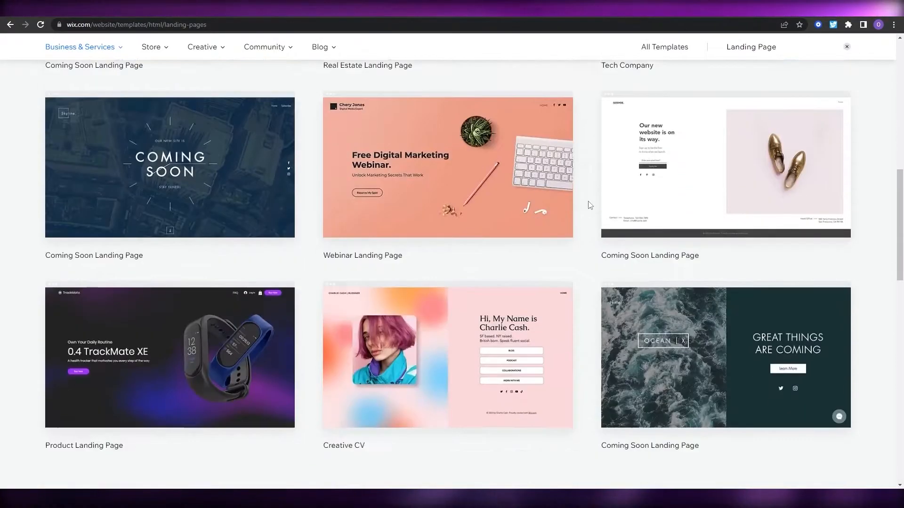
scroll(589, 205, "down", 2)
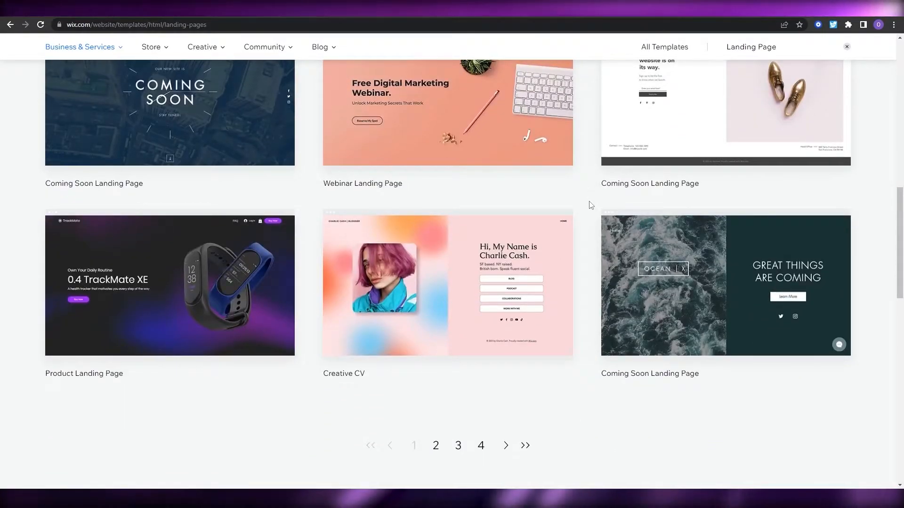
scroll(591, 205, "up", 3)
scroll(592, 203, "up", 6)
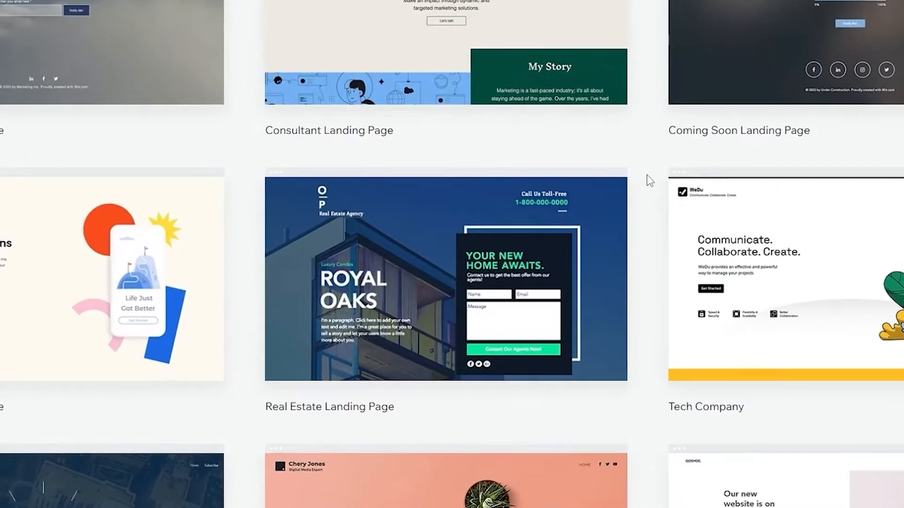
mouse_move(429, 299)
scroll(453, 334, "up", 1)
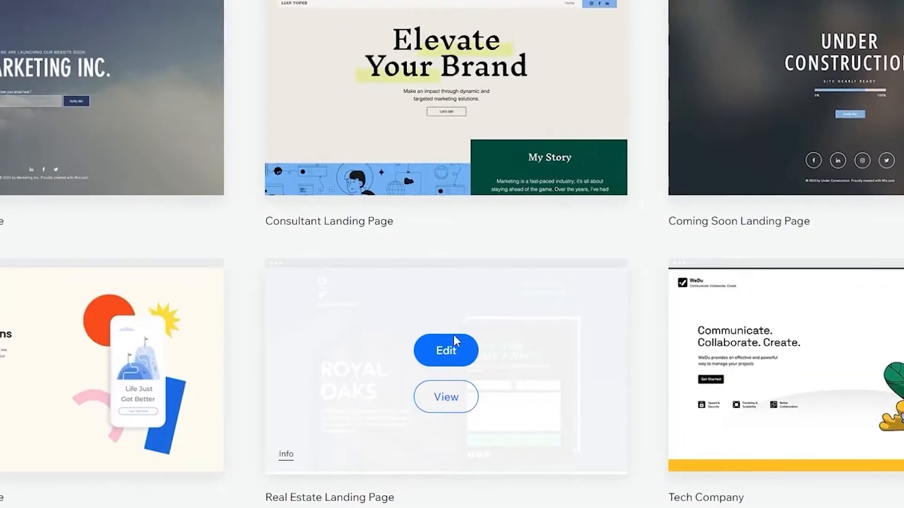
mouse_move(149, 193)
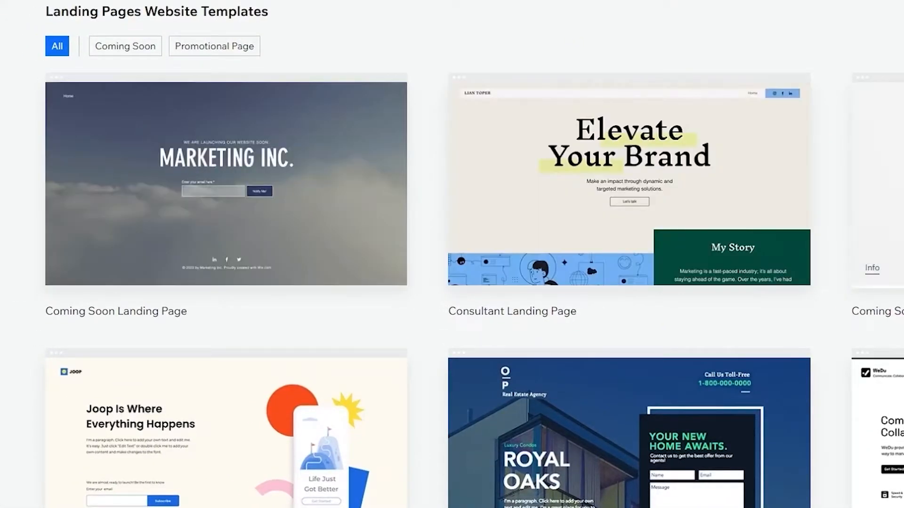
mouse_move(797, 221)
scroll(727, 228, "down", 8)
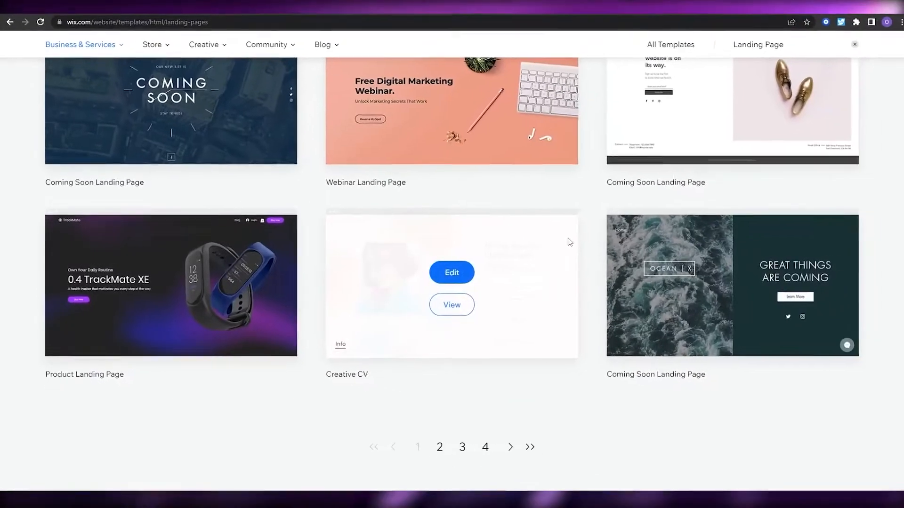
scroll(605, 264, "down", 2)
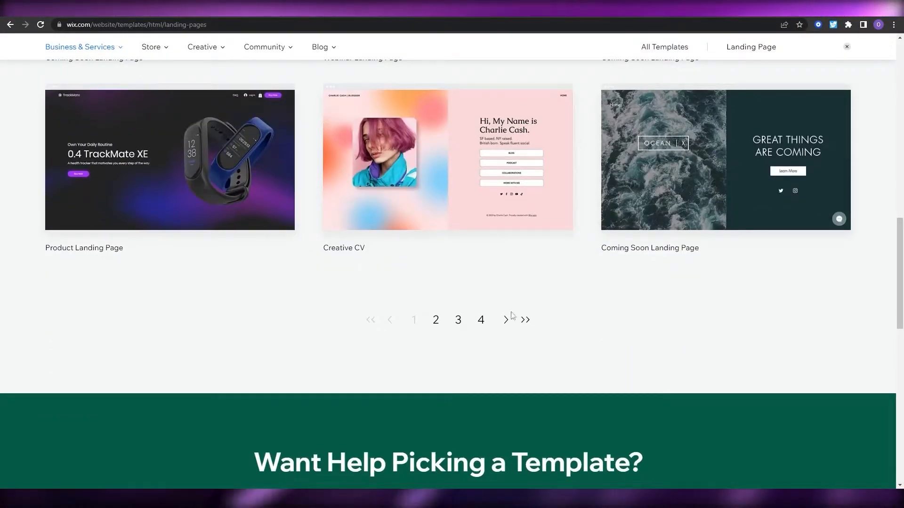
- Go to page 2 of the landing page templates and preview the Coming Soon template for the design blog launch
left_click(436, 320)
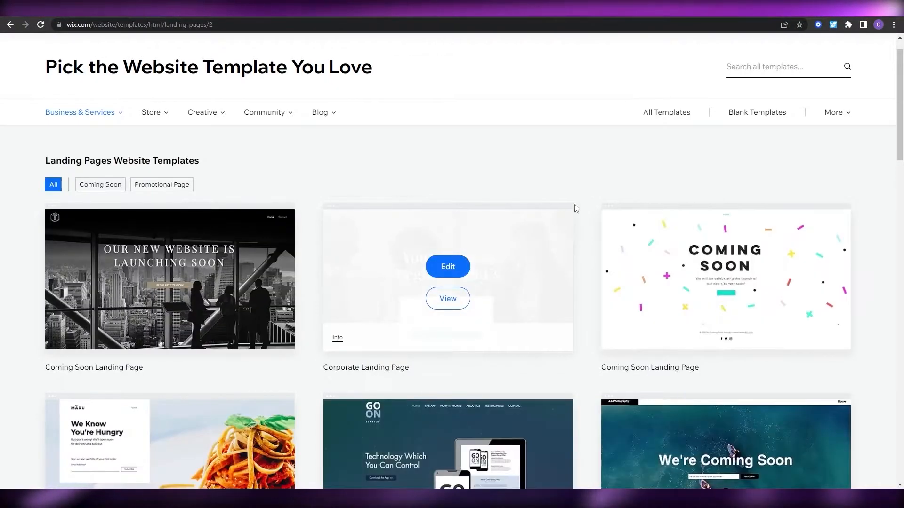
scroll(566, 220, "down", 5)
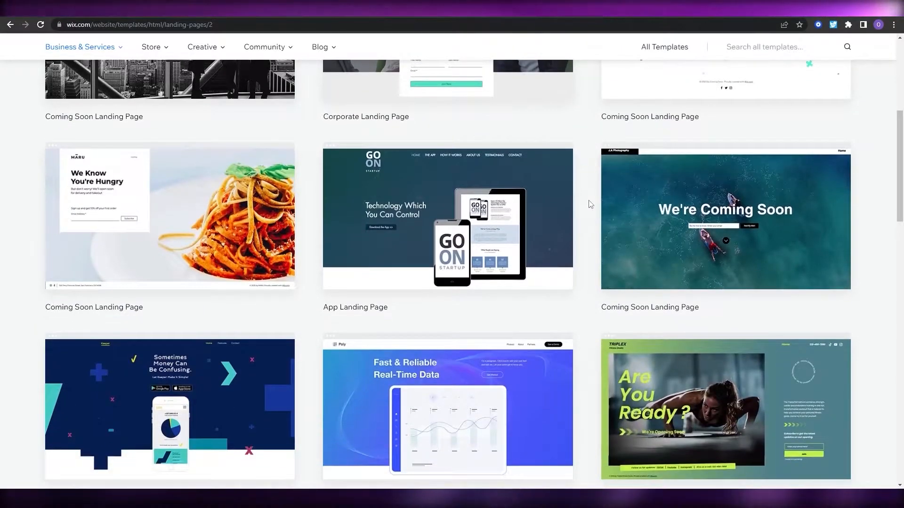
scroll(591, 204, "down", 7)
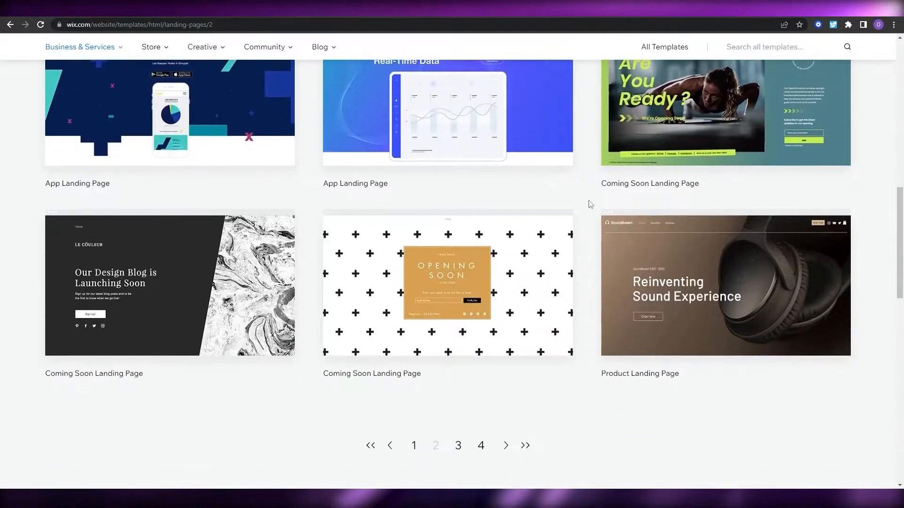
mouse_move(195, 305)
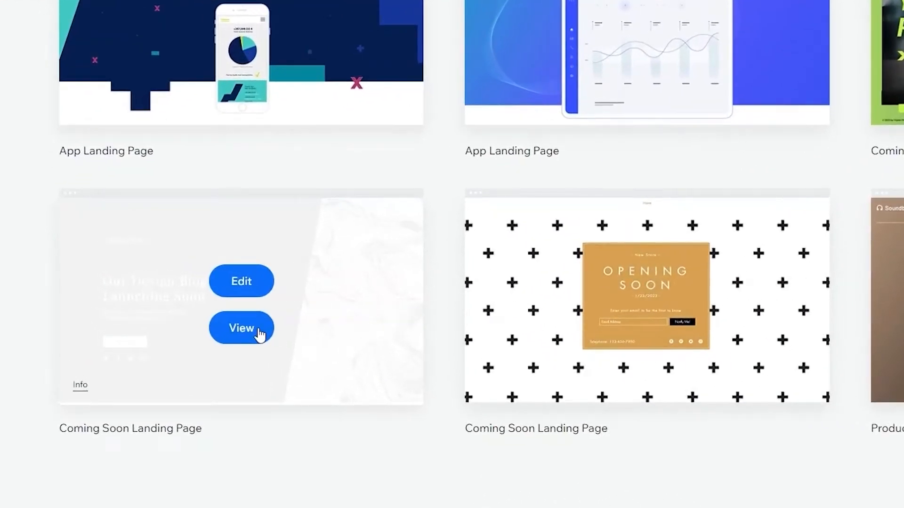
left_click(241, 328)
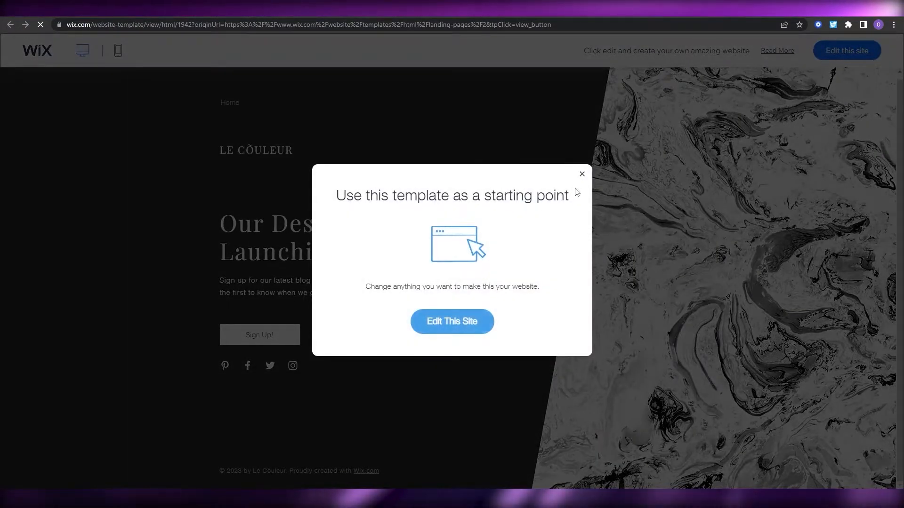
- Dismiss the starting-point pop-up, open the previewed template for editing, and look over its page down to the footer
left_click(581, 175)
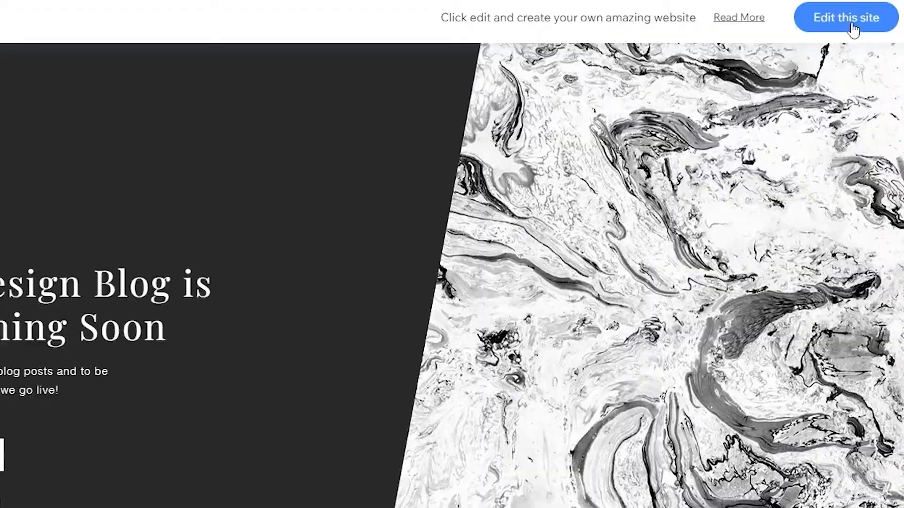
left_click(852, 24)
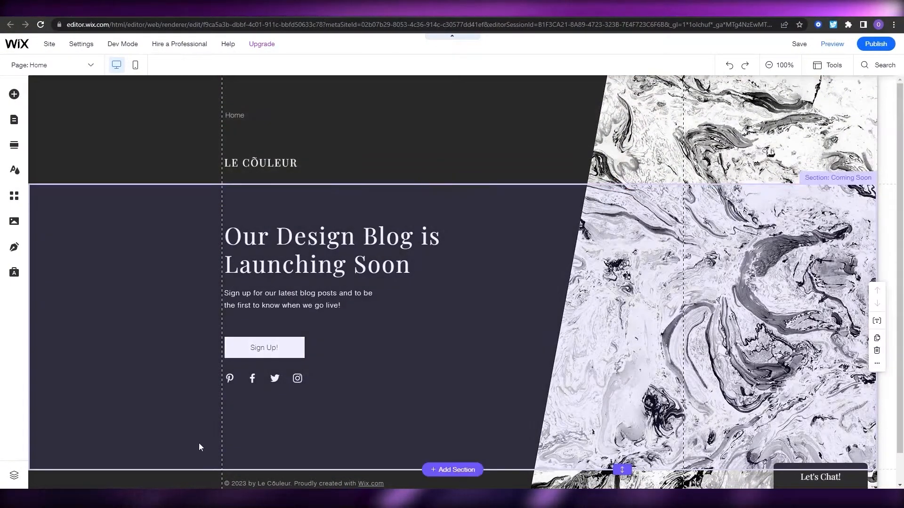
scroll(437, 391, "down", 1)
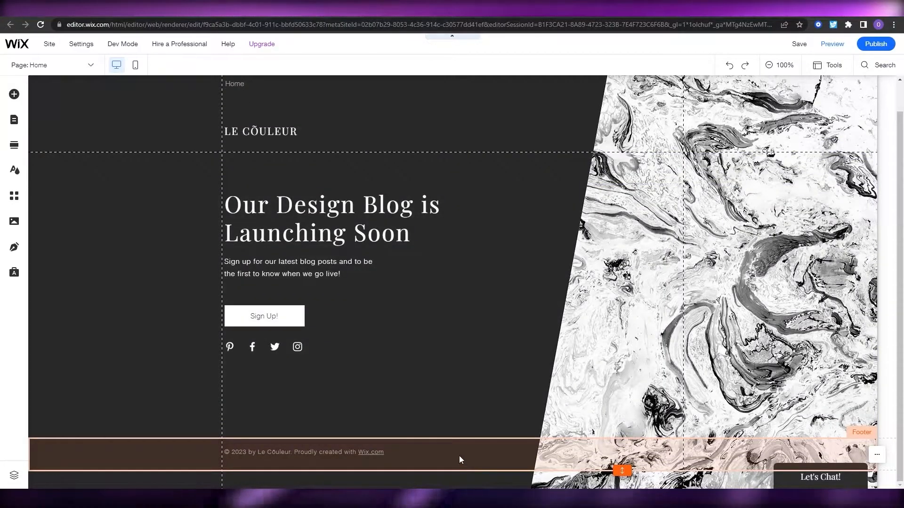
- Change the Coming Soon section's background to the blue image of two people holding phones
scroll(459, 456, "up", 1)
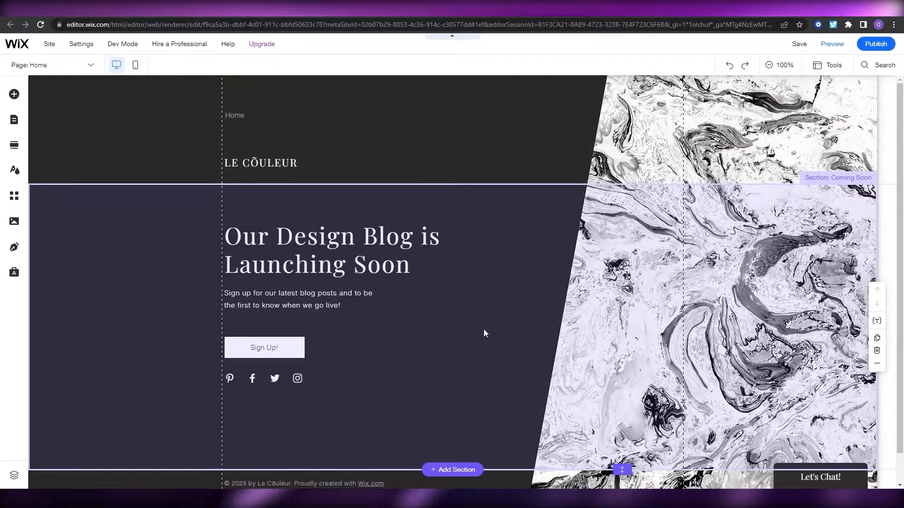
left_click(484, 329)
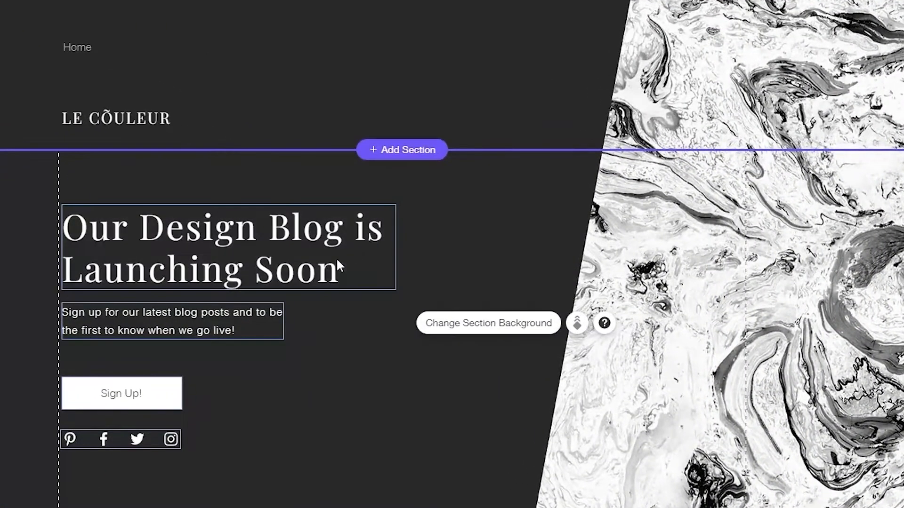
left_click(490, 330)
scroll(337, 331, "down", 10)
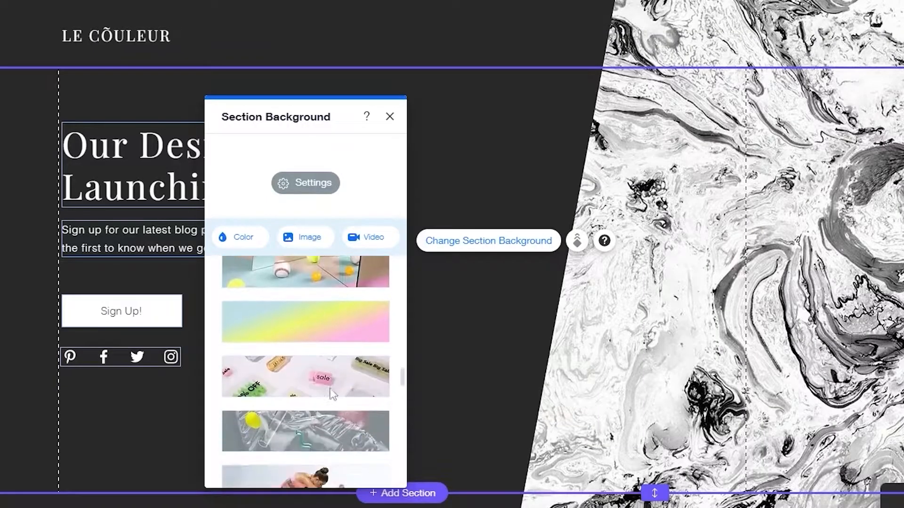
scroll(324, 398, "down", 8)
scroll(315, 401, "down", 5)
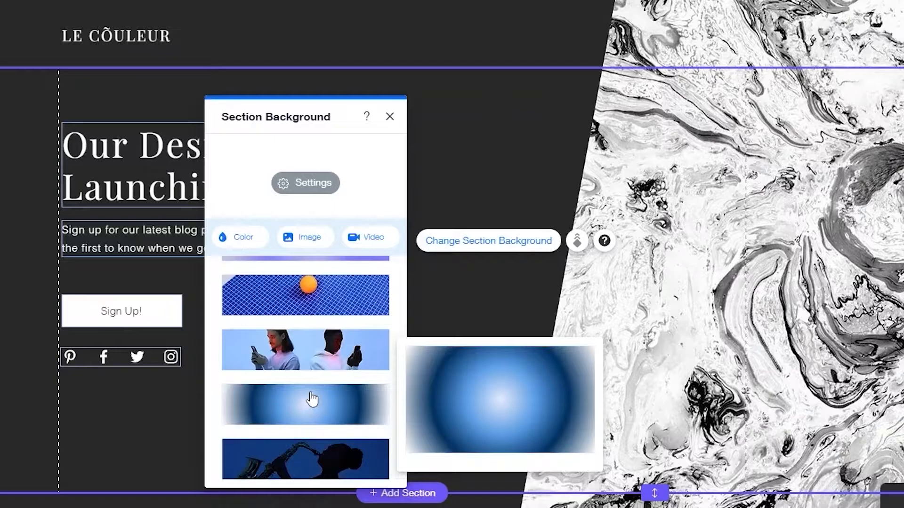
scroll(312, 399, "down", 1)
scroll(309, 399, "up", 1)
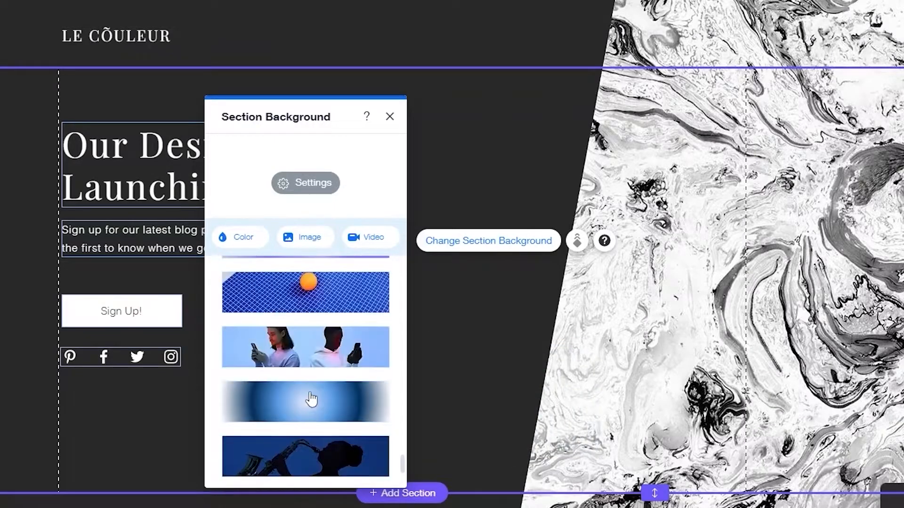
left_click(292, 363)
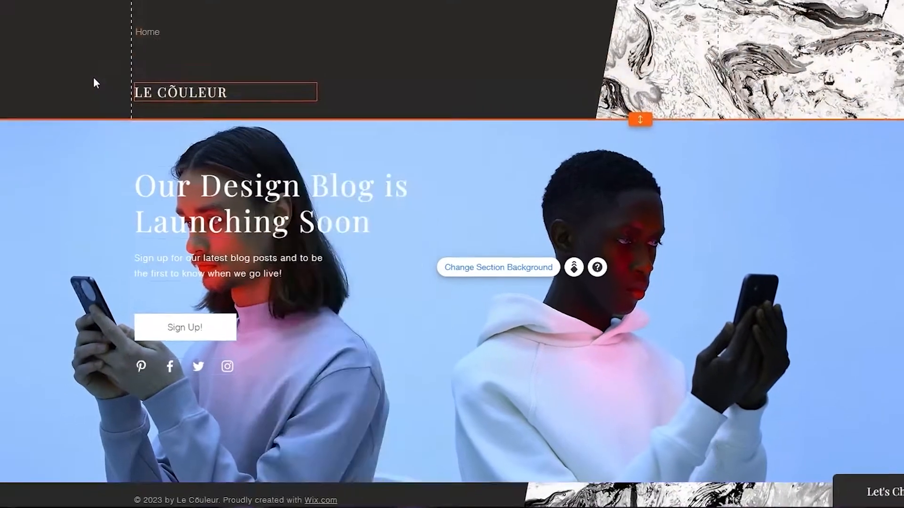
- Change the page header to the dark brown design with white horizontal stripes
left_click(14, 25)
left_click(422, 85)
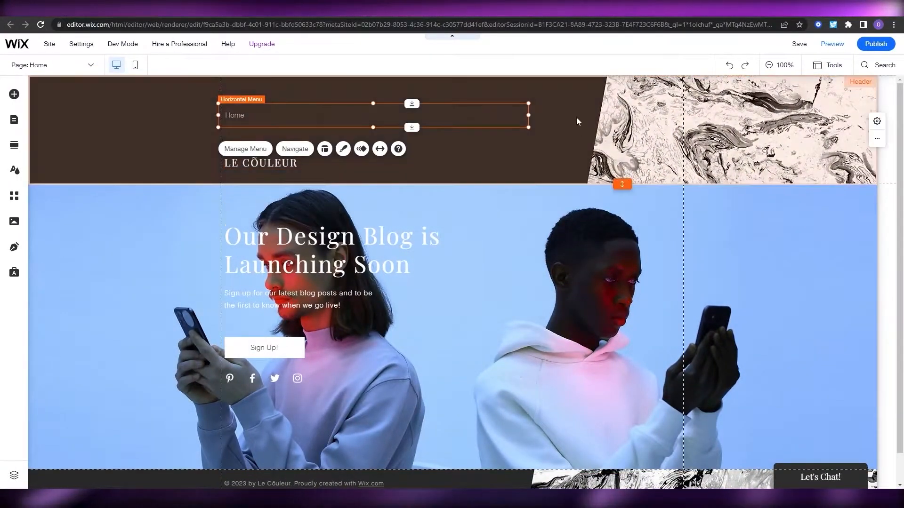
left_click(578, 80)
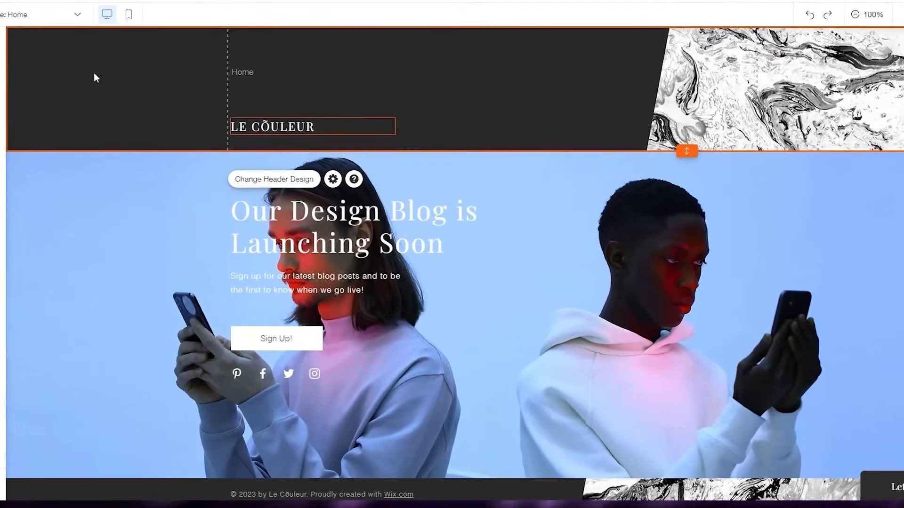
left_click(264, 179)
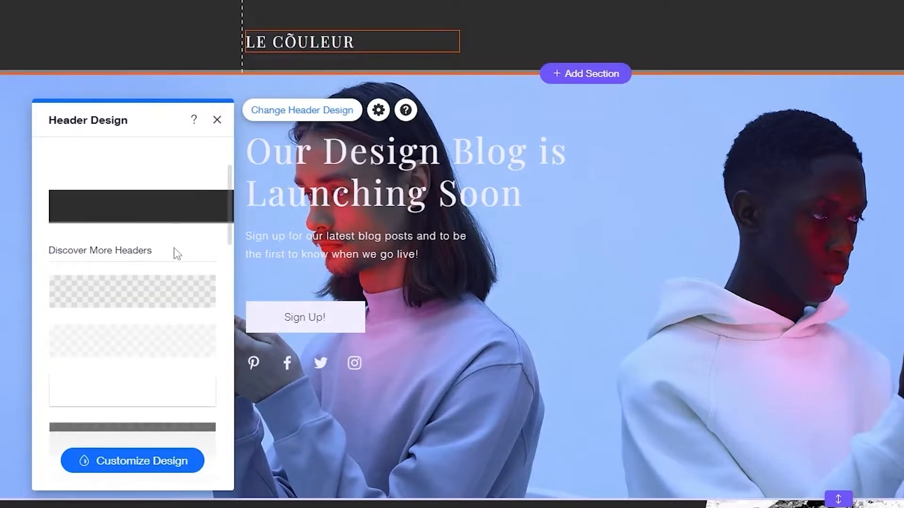
scroll(175, 259, "down", 4)
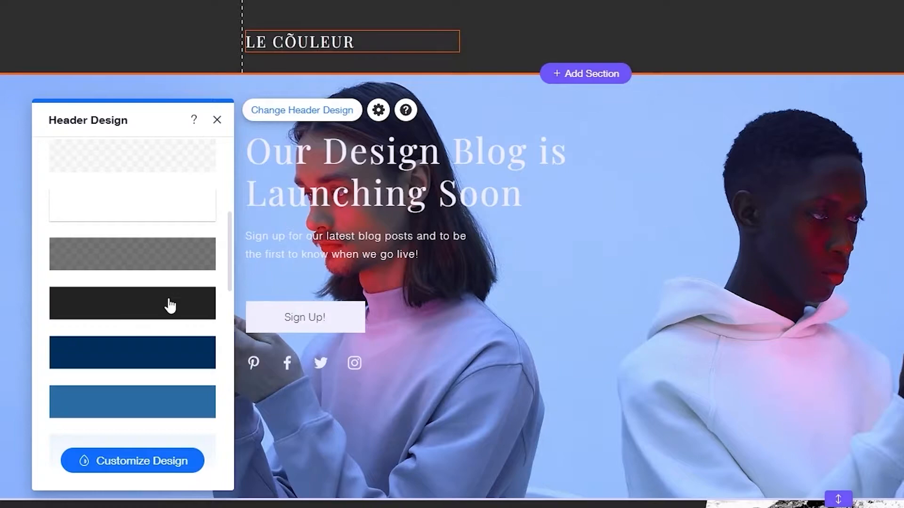
scroll(175, 374, "down", 10)
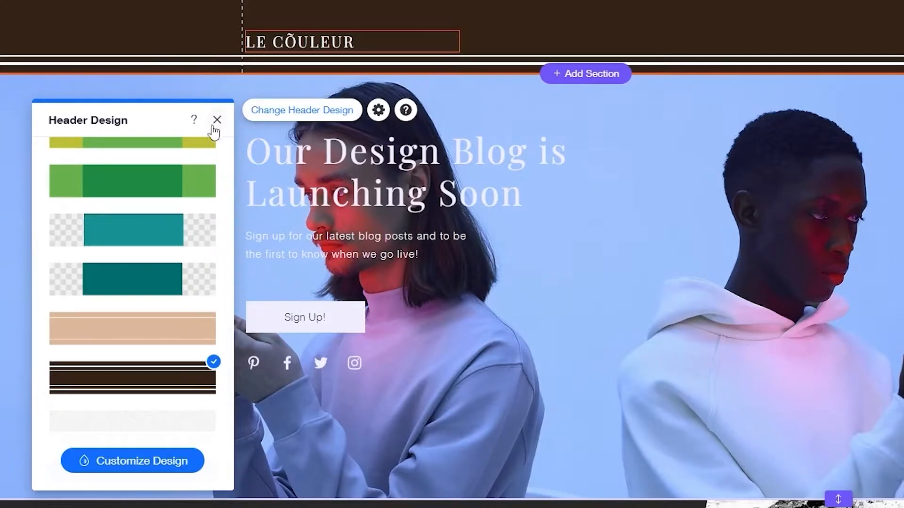
scroll(157, 307, "down", 10)
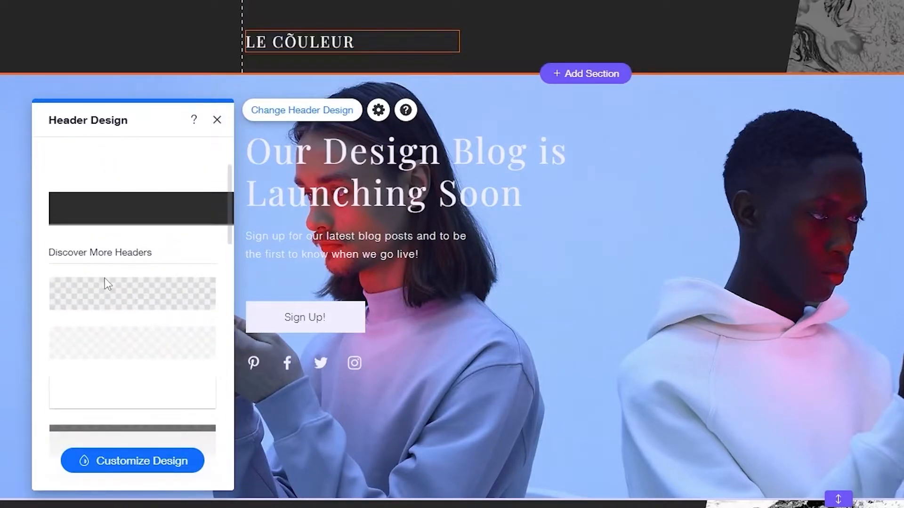
scroll(113, 311, "up", 5)
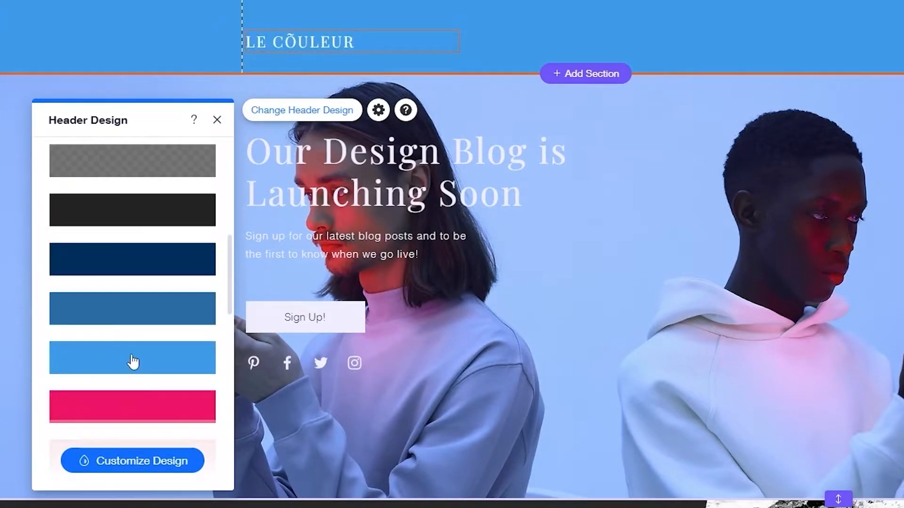
scroll(133, 362, "down", 2)
left_click(133, 361)
scroll(727, 197, "down", 1)
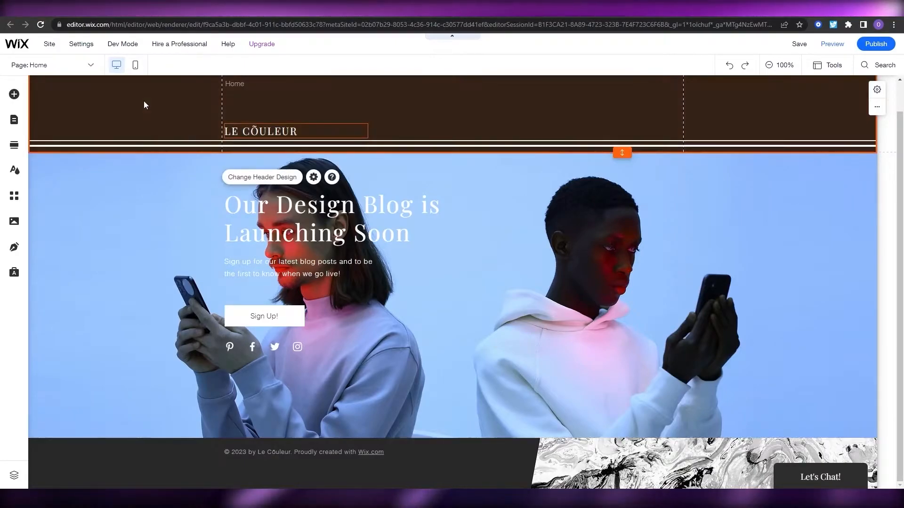
- Inspect the editing options of the main heading and the Sign Up! button, and check the list of site pages
left_click(354, 209)
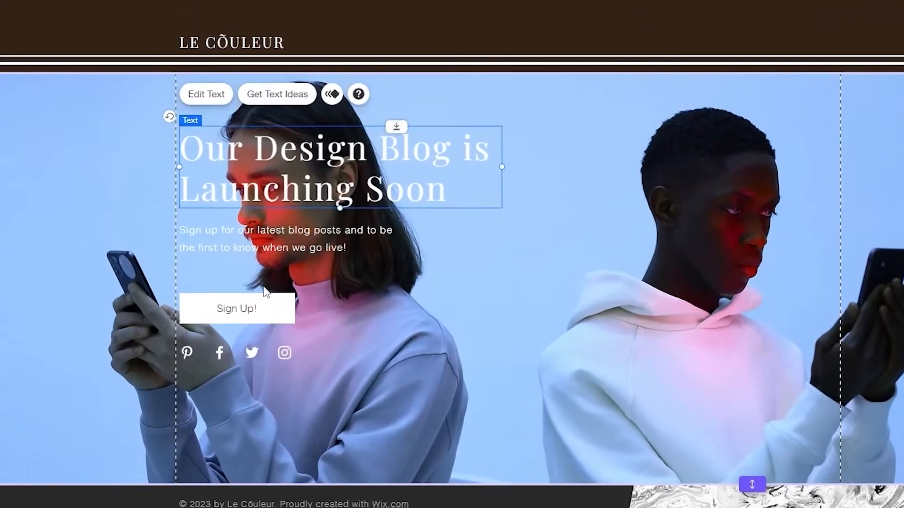
left_click(261, 318)
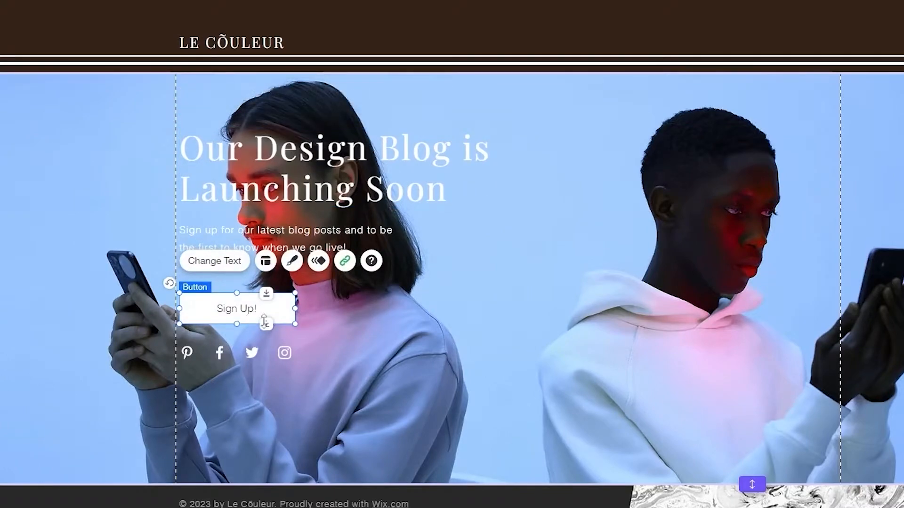
left_click(696, 241)
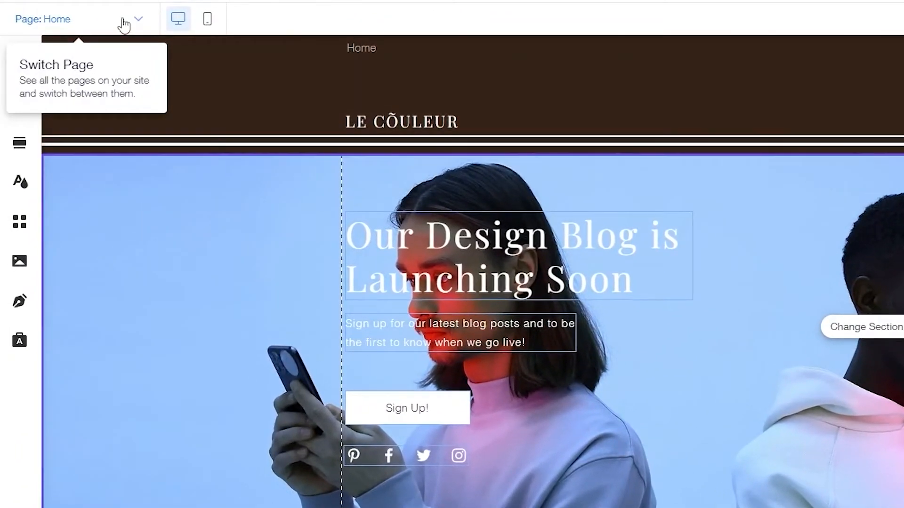
left_click(126, 22)
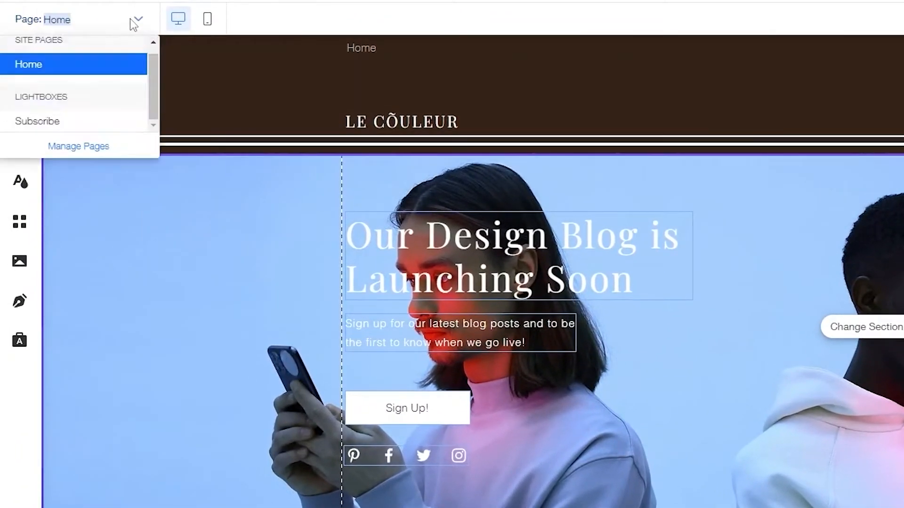
left_click(140, 20)
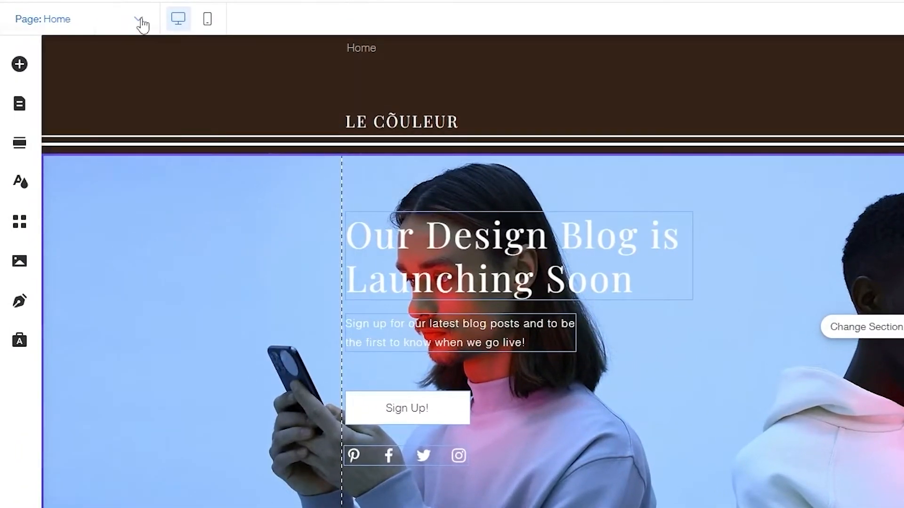
- Open the page templates for adding a site page and examine the Landing Page designs
left_click(20, 64)
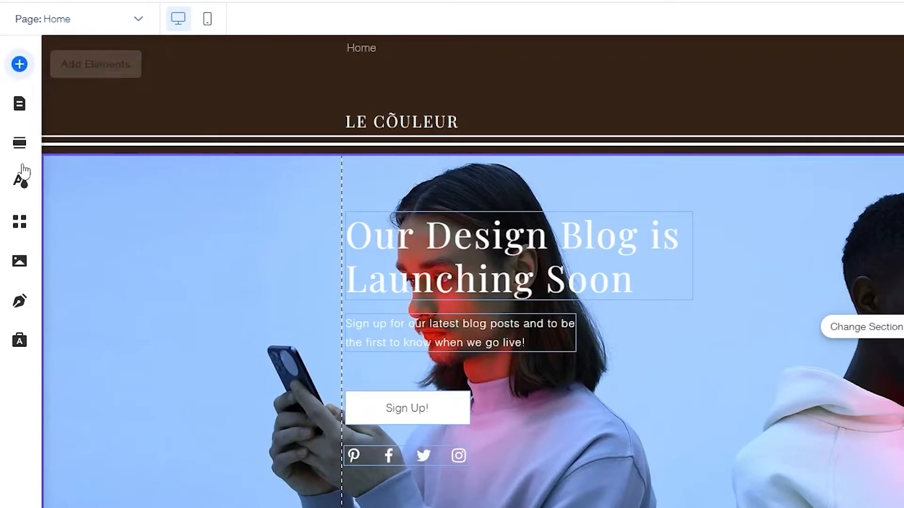
left_click(19, 104)
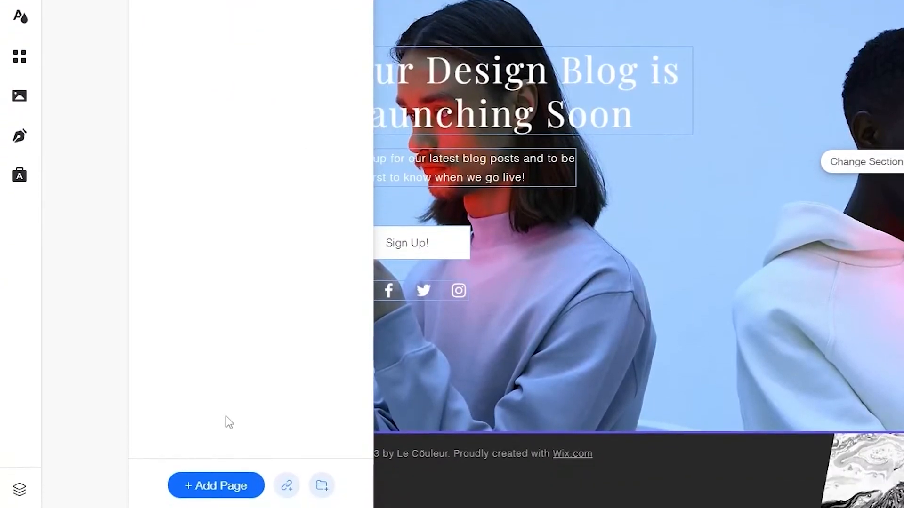
left_click(231, 490)
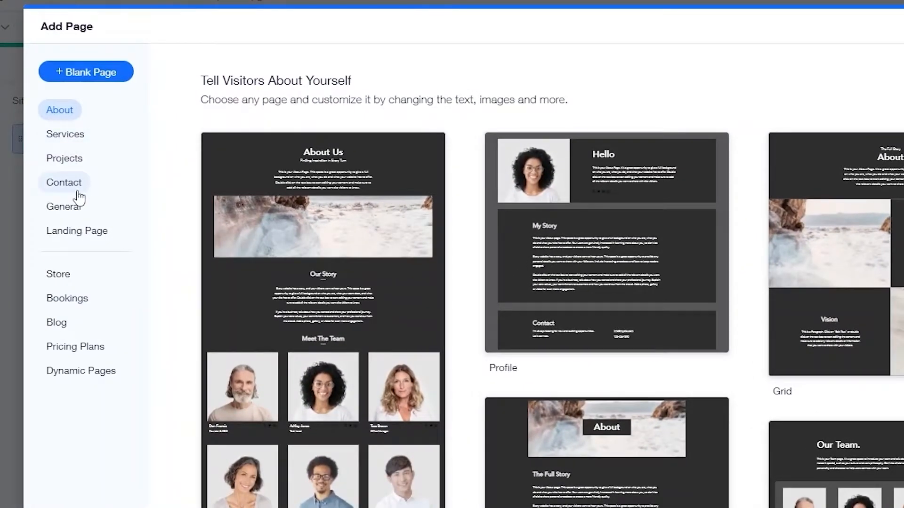
left_click(86, 241)
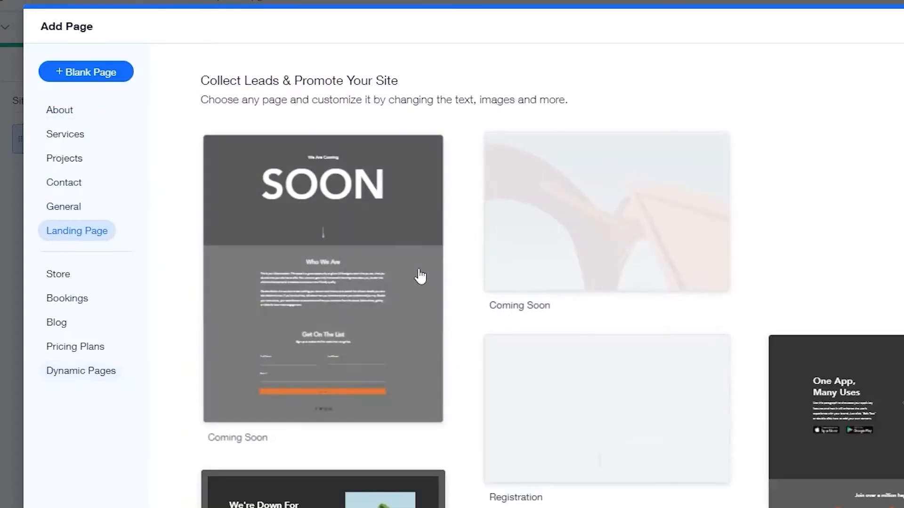
scroll(424, 283, "down", 2)
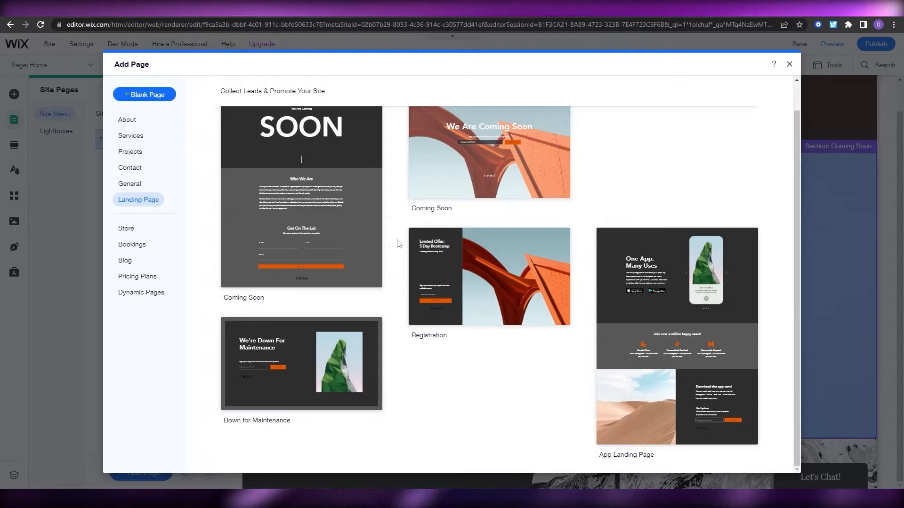
scroll(399, 243, "up", 1)
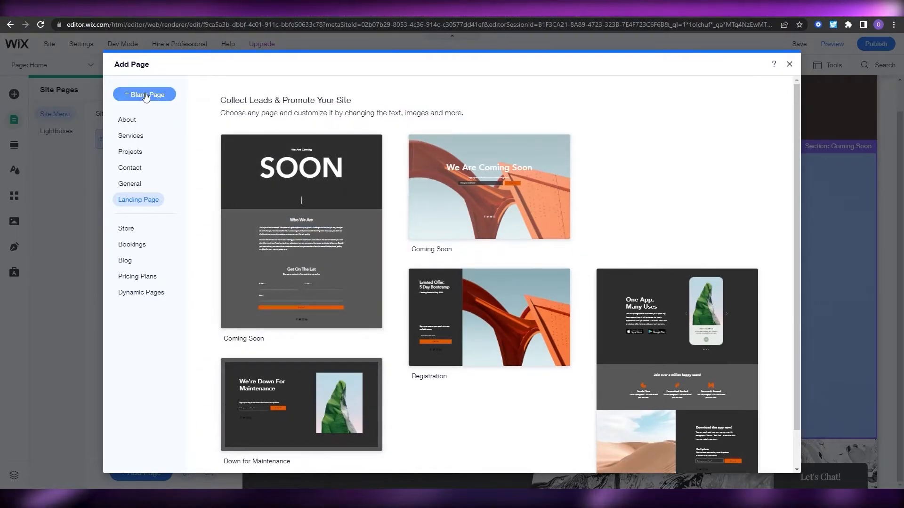
scroll(397, 224, "down", 1)
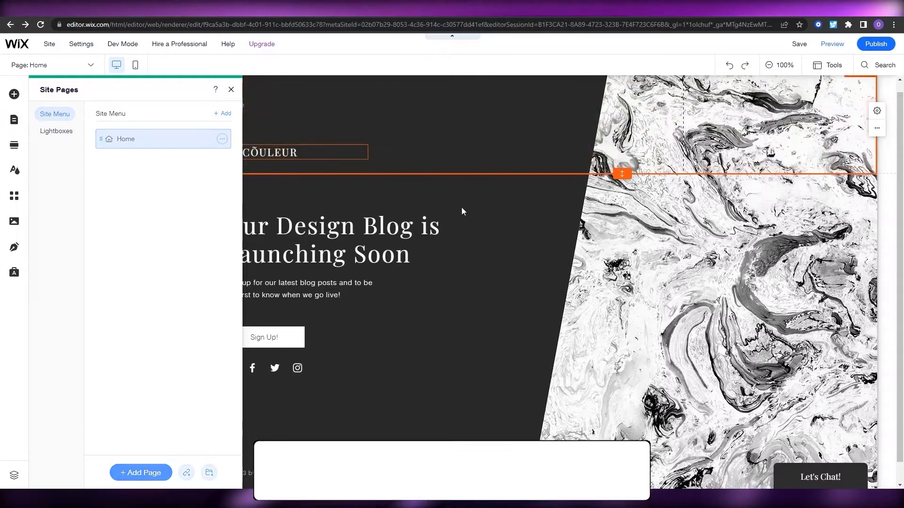
- Add a blank page to the site and name it "thank you page"
left_click(471, 214)
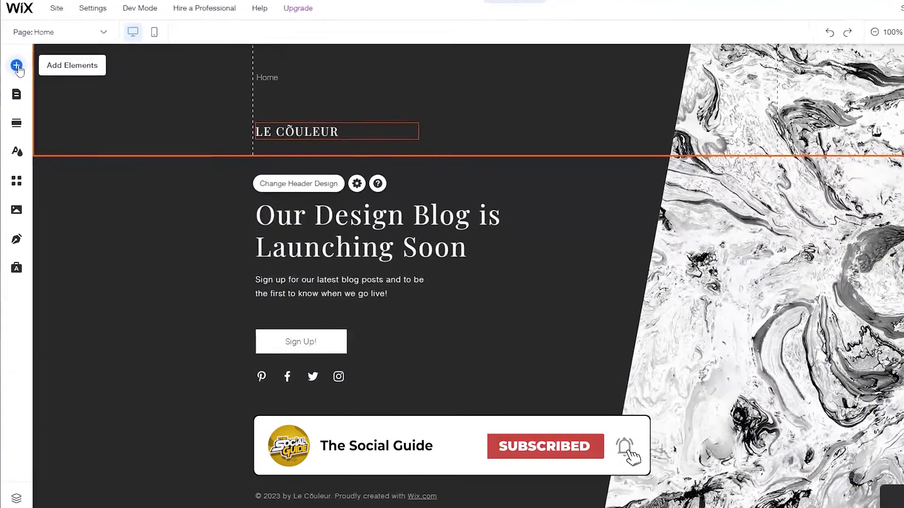
left_click(16, 66)
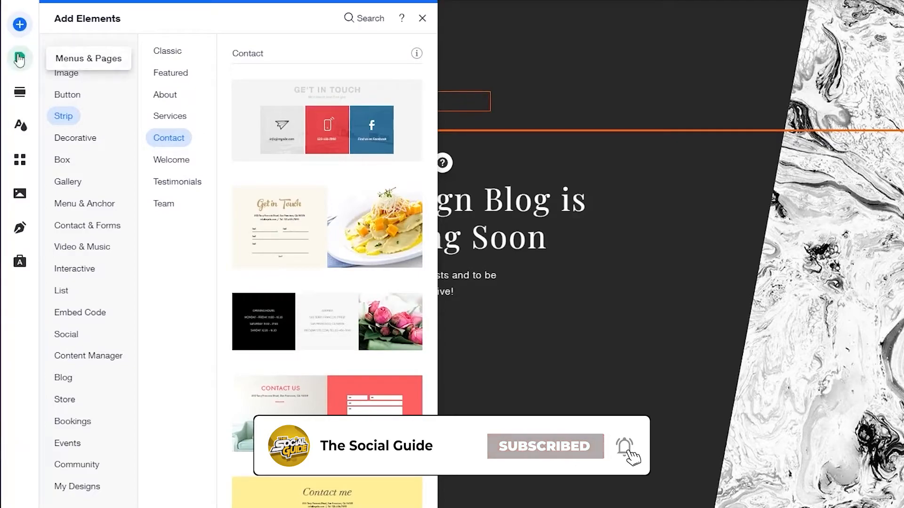
left_click(19, 59)
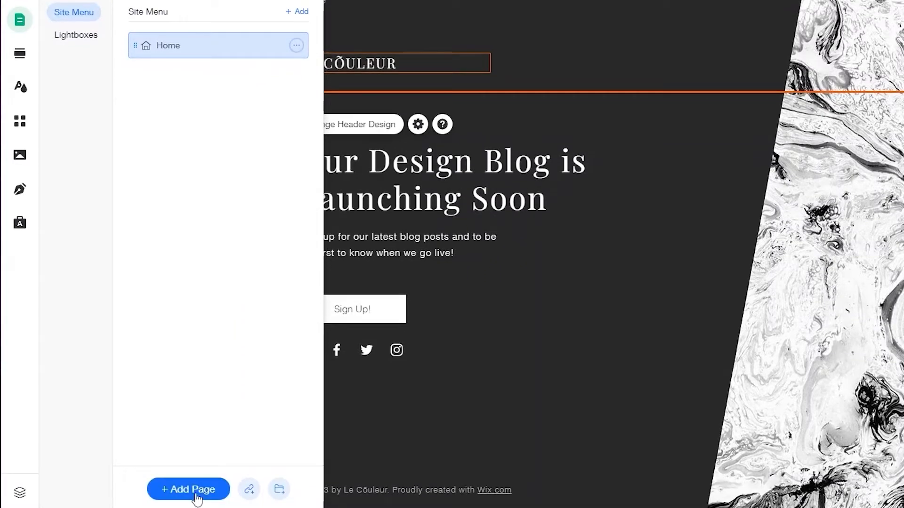
left_click(196, 497)
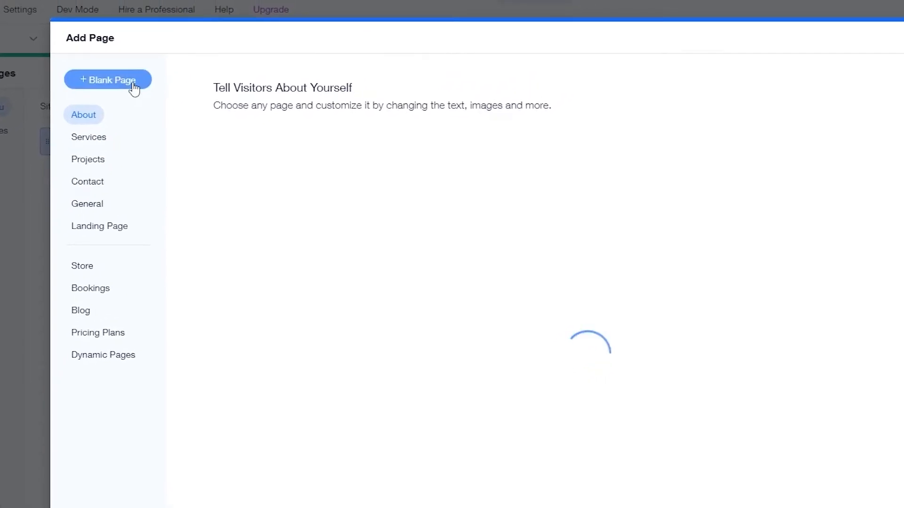
left_click(134, 88)
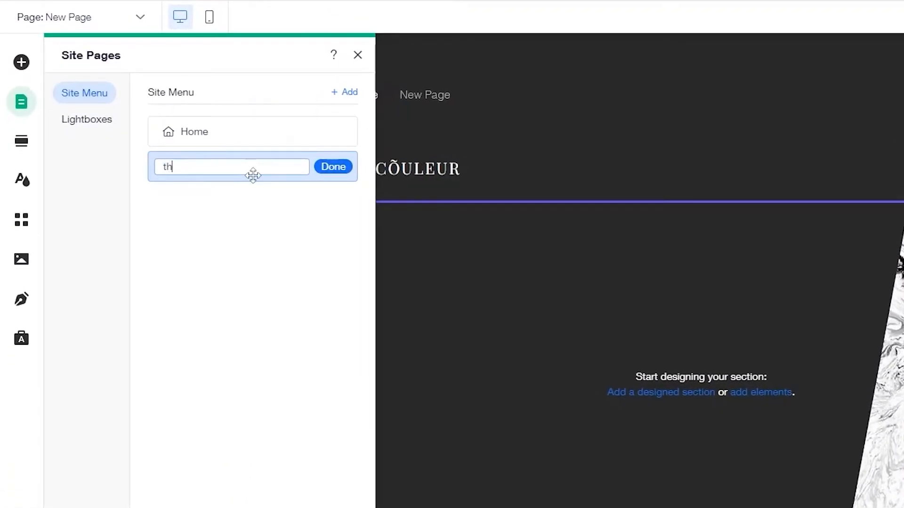
type("ank you page")
key("Return")
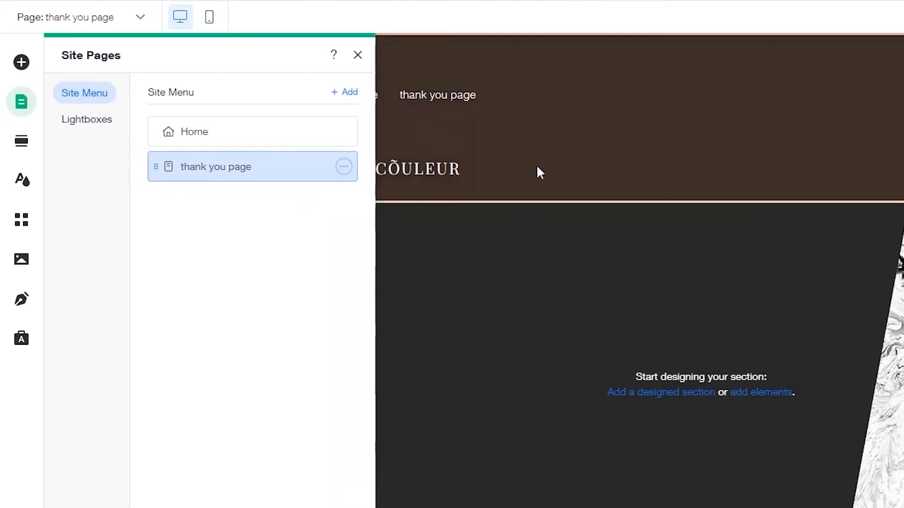
- Add a blank section to the thank you page
left_click(536, 165)
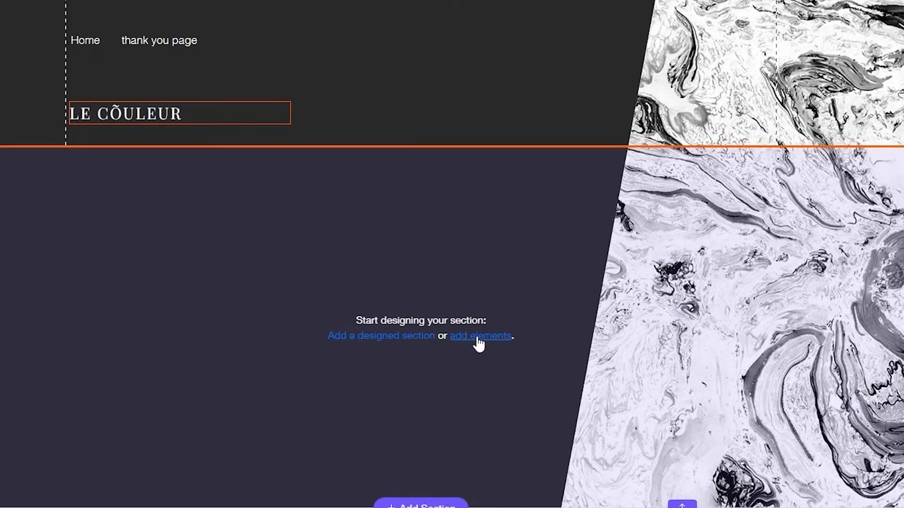
left_click(392, 337)
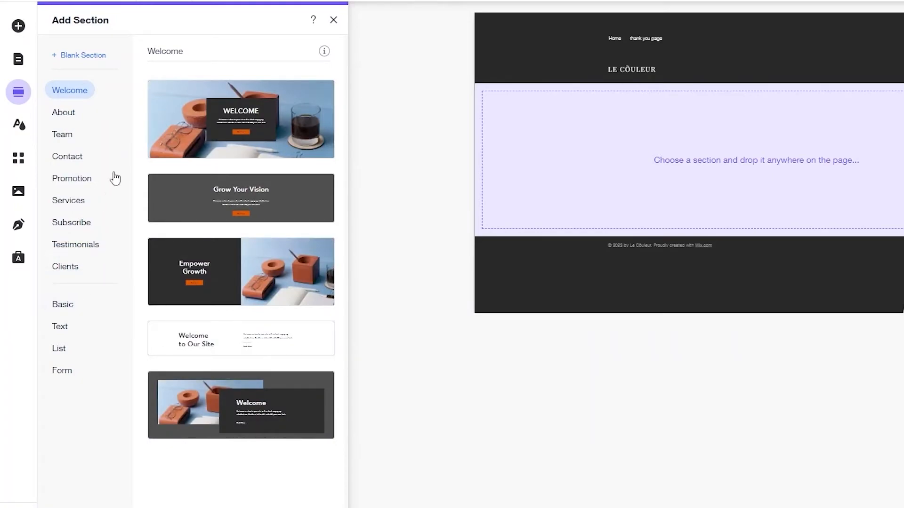
left_click(89, 63)
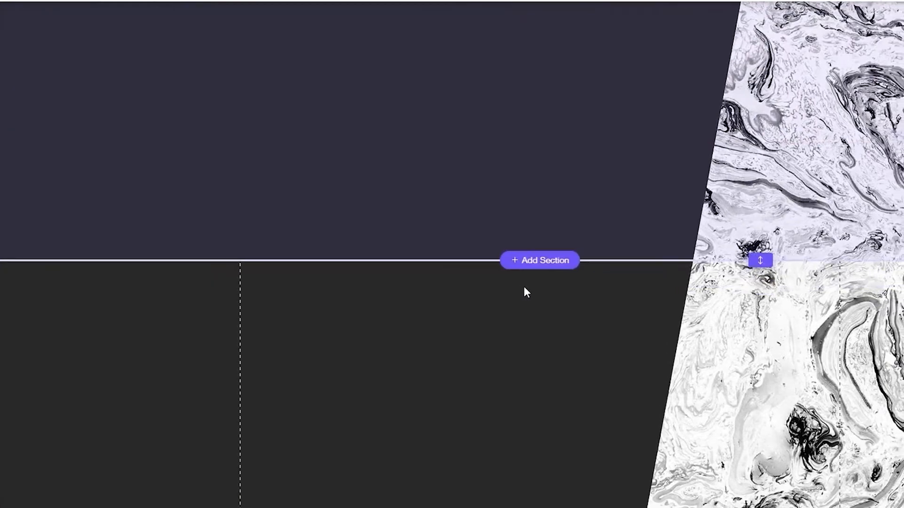
- Look over the blank sections of the thank you page and remove the extra blank section
scroll(532, 358, "down", 2)
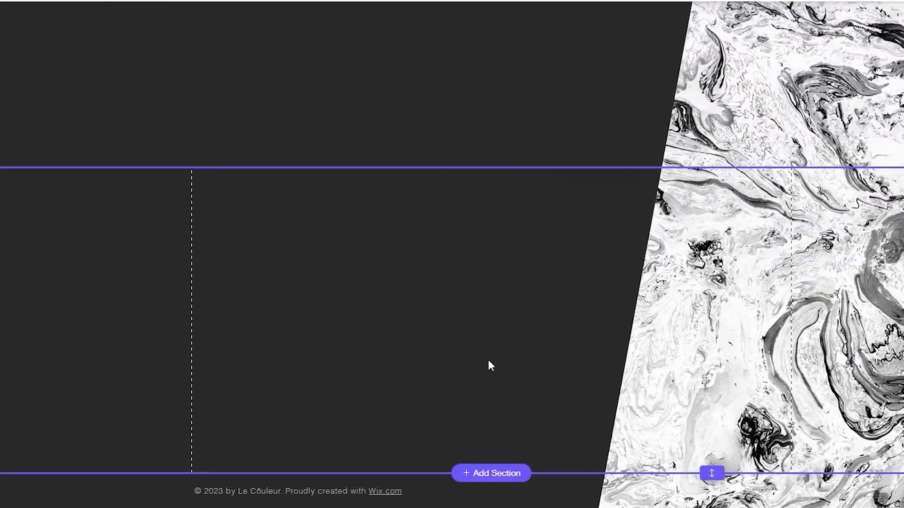
scroll(542, 345, "up", 5)
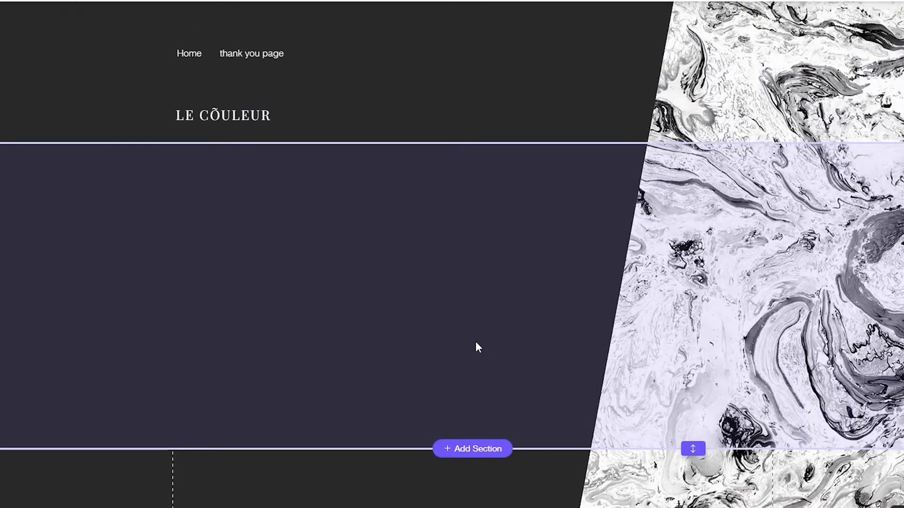
scroll(476, 343, "down", 5)
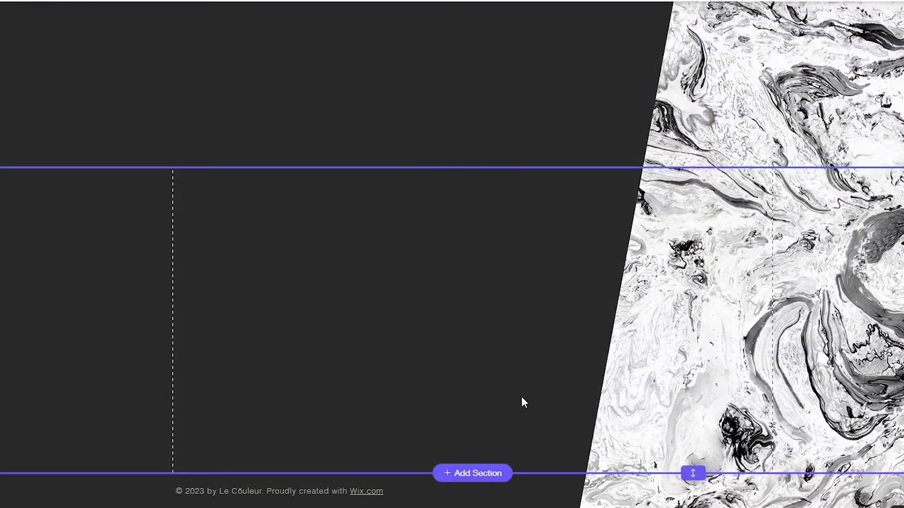
scroll(532, 407, "up", 5)
scroll(563, 461, "down", 3)
left_click(556, 442)
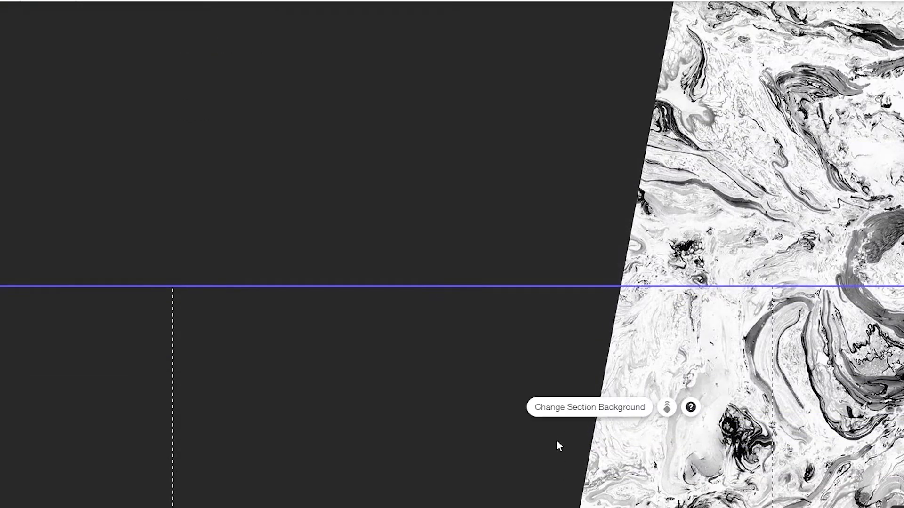
left_click(440, 328)
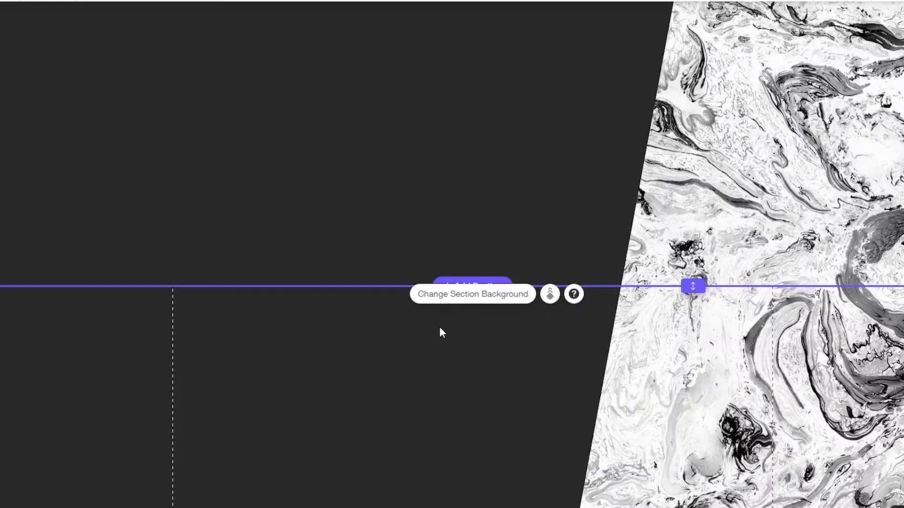
scroll(439, 327, "up", 3)
left_click(520, 205)
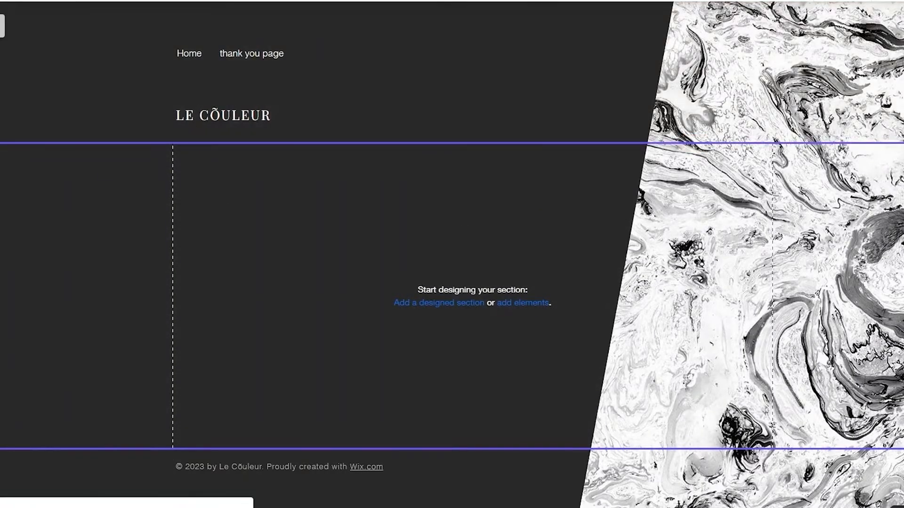
- Add the designed Welcome section "Grow Your Vision" to the thank you page
left_click(1, 97)
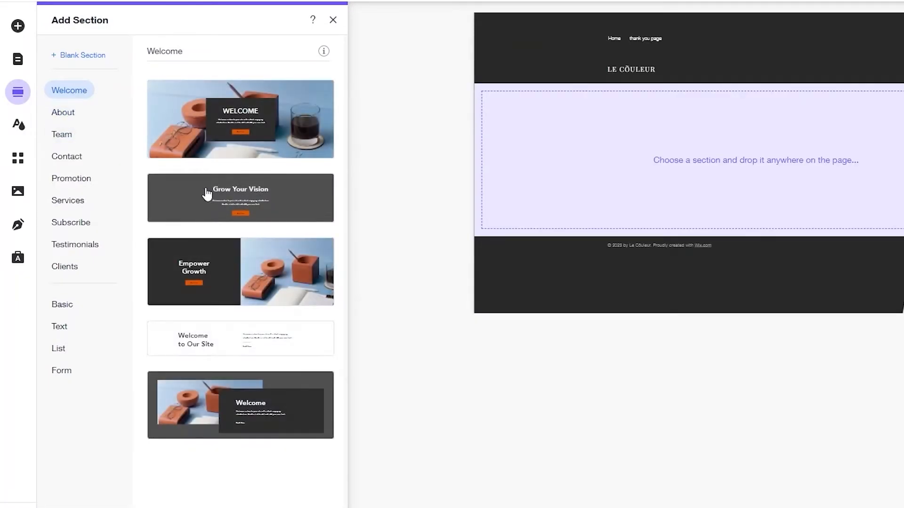
left_click(266, 211)
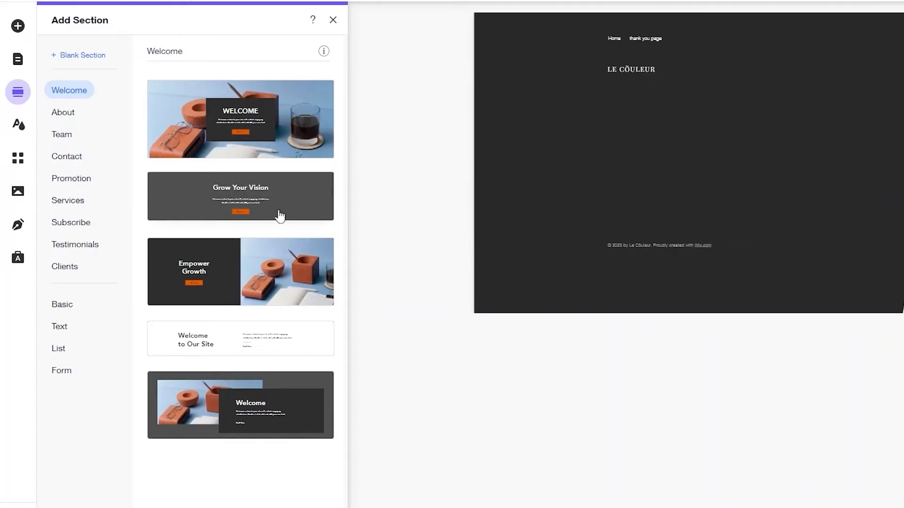
left_click(280, 216)
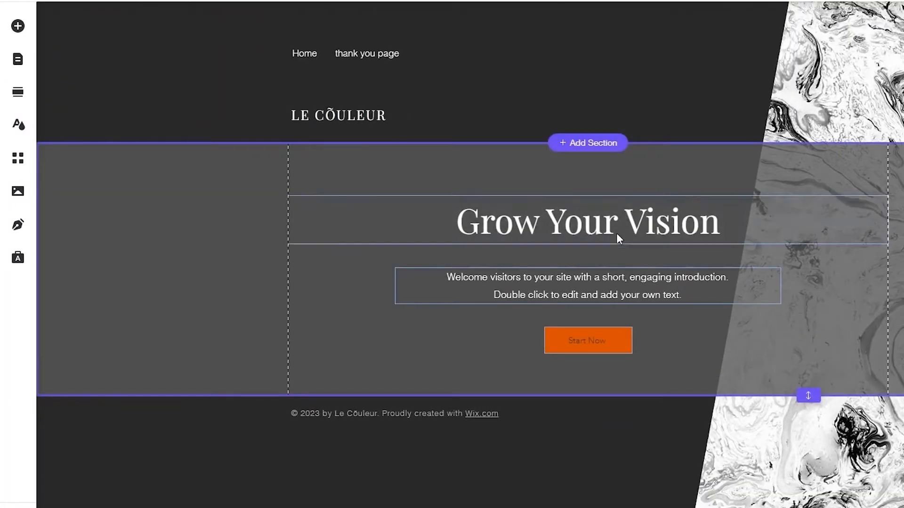
- Replace the new section's heading text with "Thank You For Downloading"
left_click(610, 230)
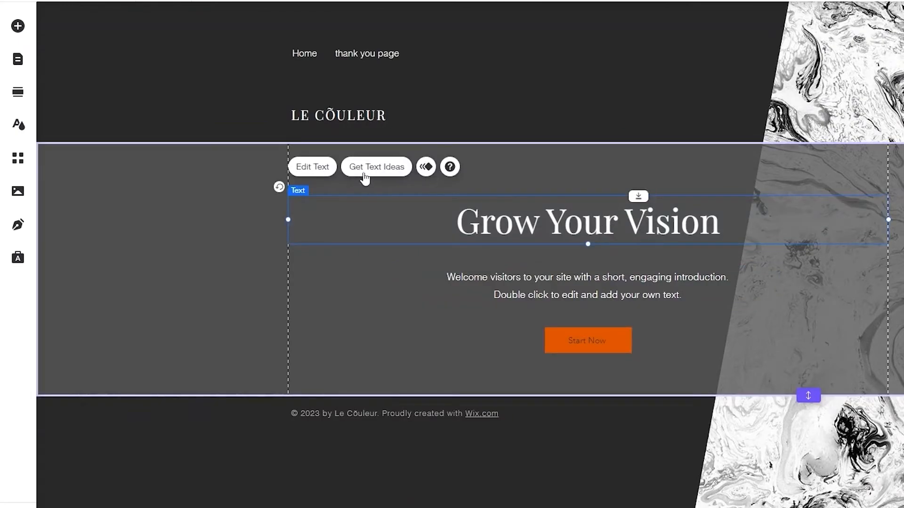
left_click(327, 170)
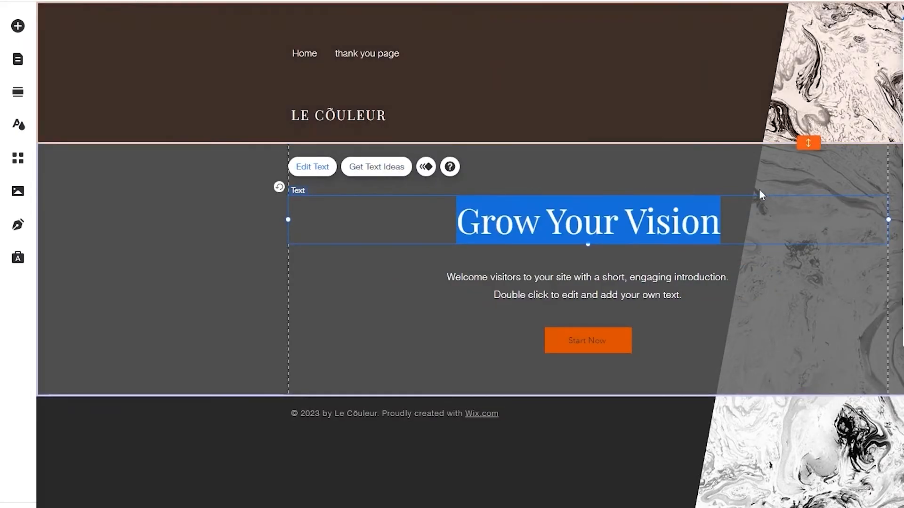
type("ank You For")
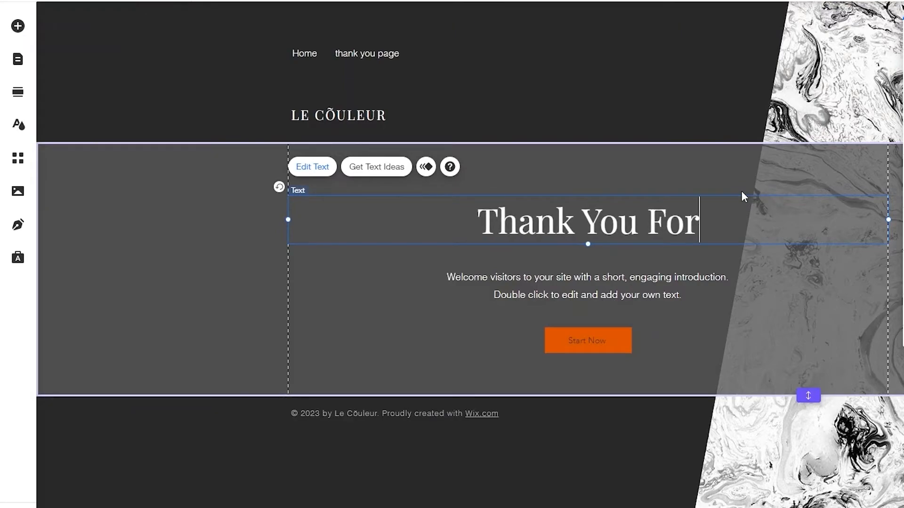
type(" D")
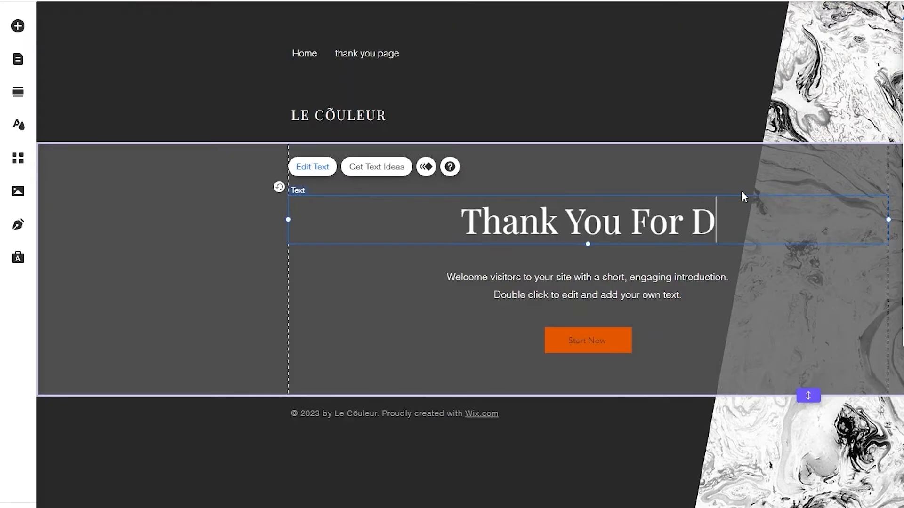
type("ownloading")
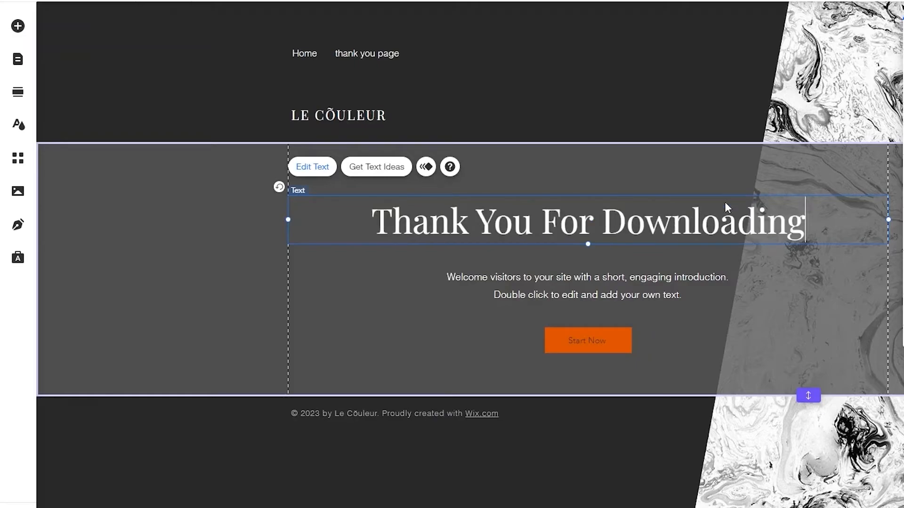
- Replace the paragraph below the heading with "you will receive a confirmation email shortly", correcting the misspelled word
left_click(579, 277)
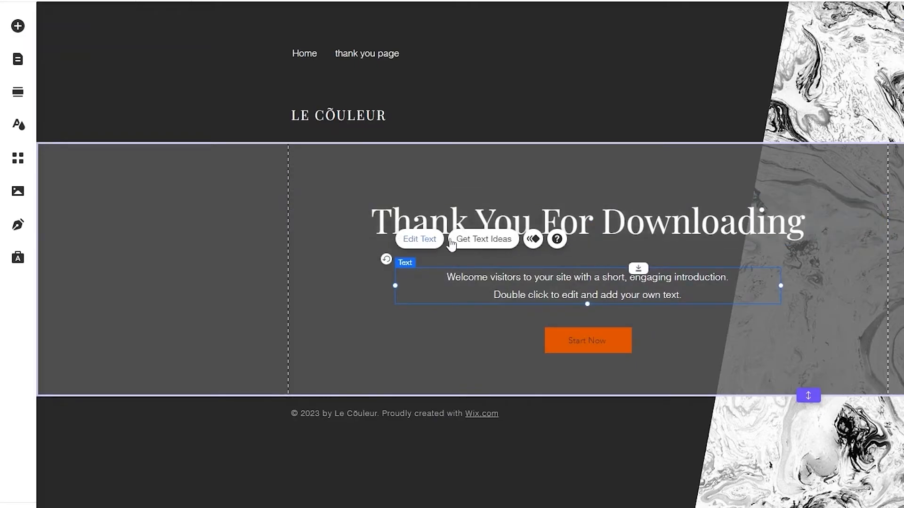
left_click(436, 239)
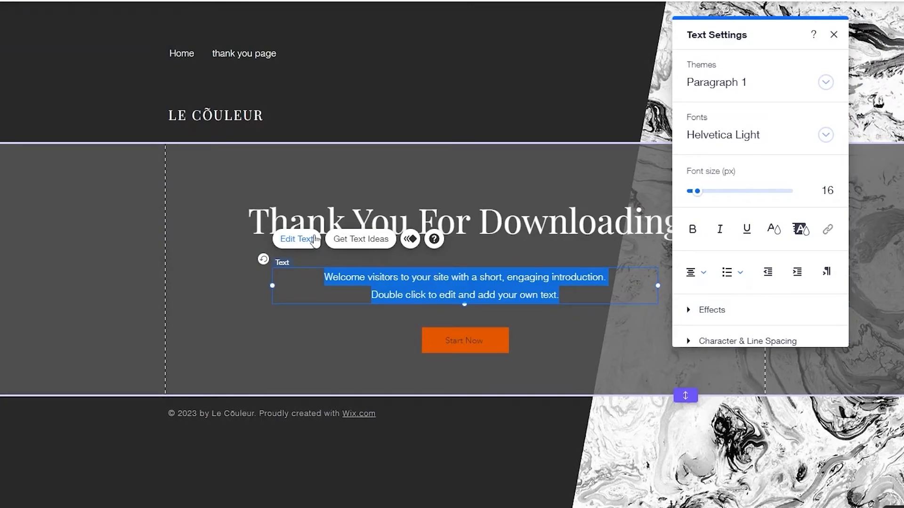
type("you will rwcieve a confirmation email shortly")
double_click(422, 278)
right_click(429, 279)
left_click(463, 285)
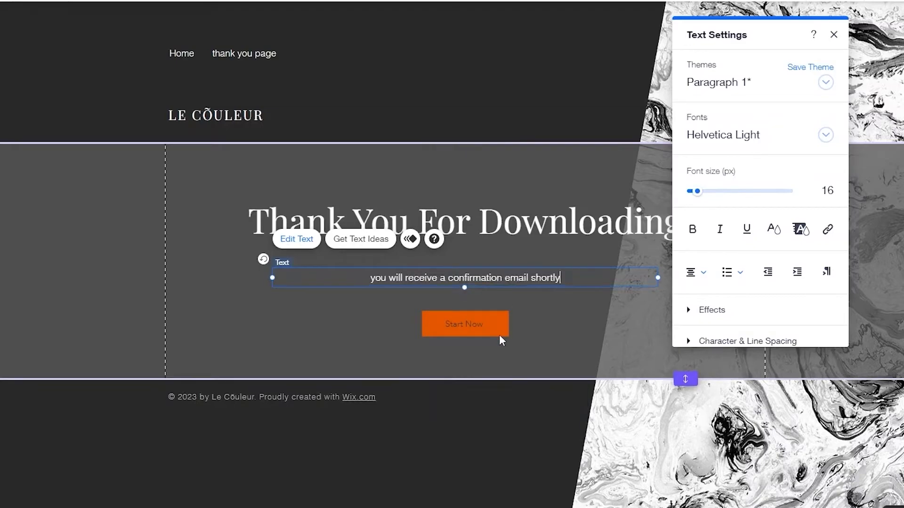
left_click(505, 348)
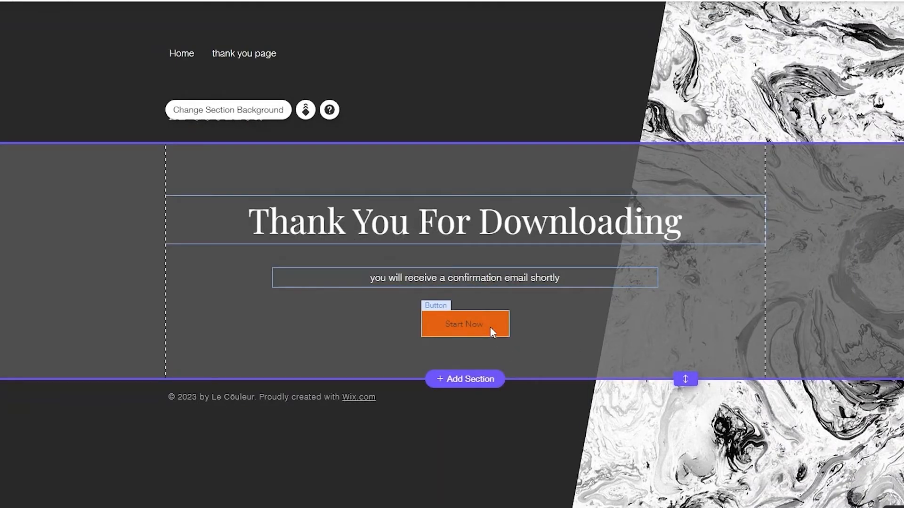
- Delete the Start Now button and move the confirmation email text slightly lower beneath the heading
left_click(489, 327)
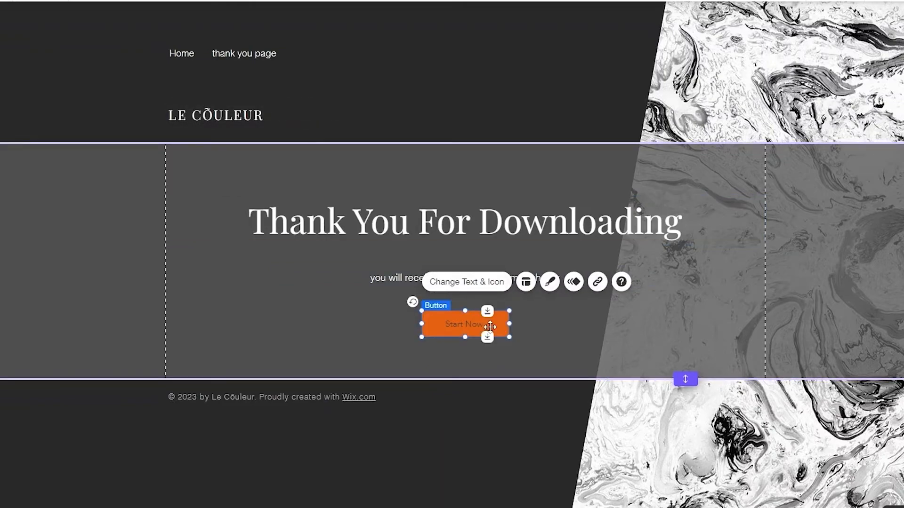
key("Delete")
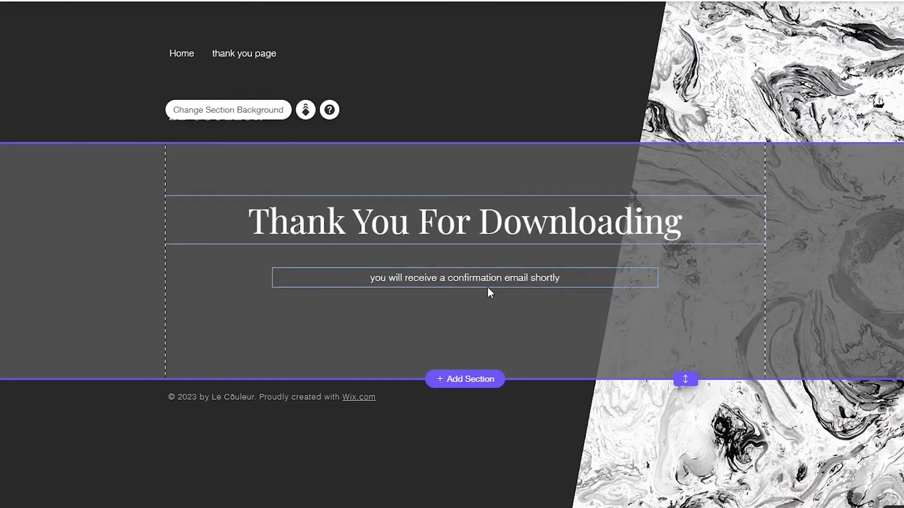
left_click_drag(485, 282, 495, 309)
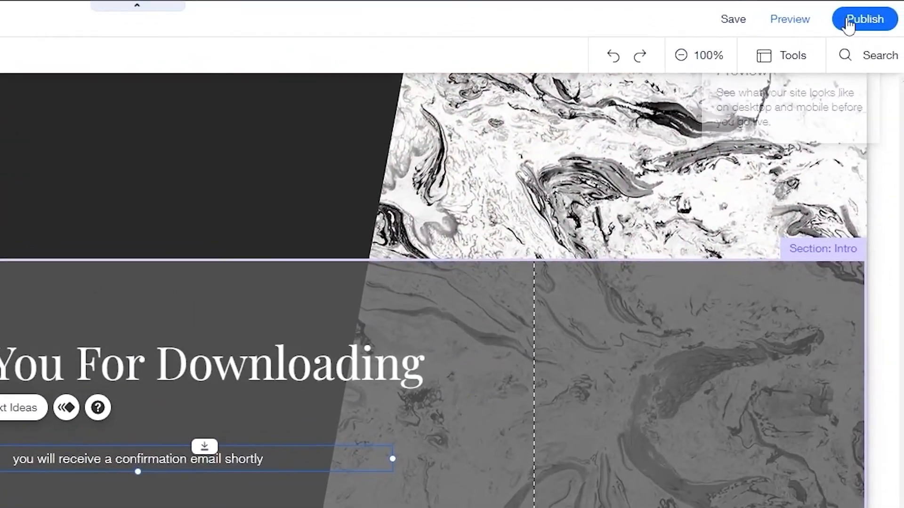
- Start publishing the site and select the option to connect your own customized domain
left_click(847, 23)
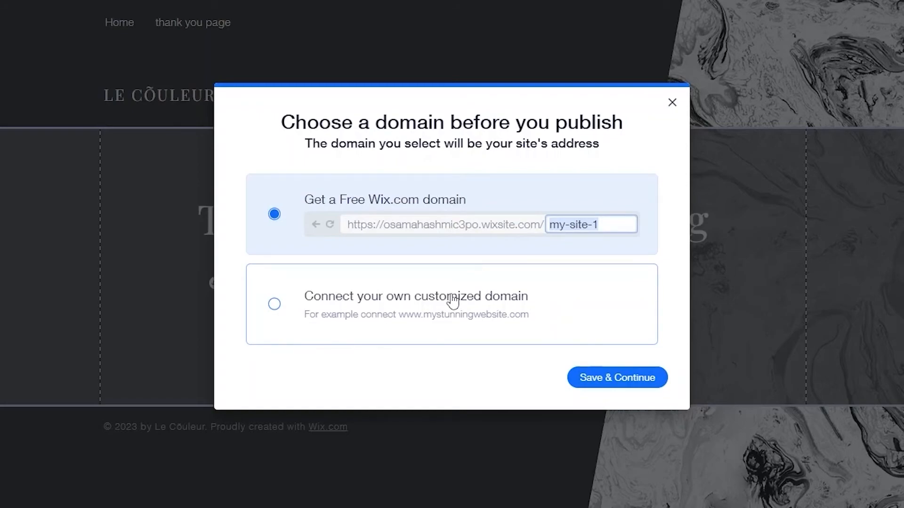
left_click(337, 319)
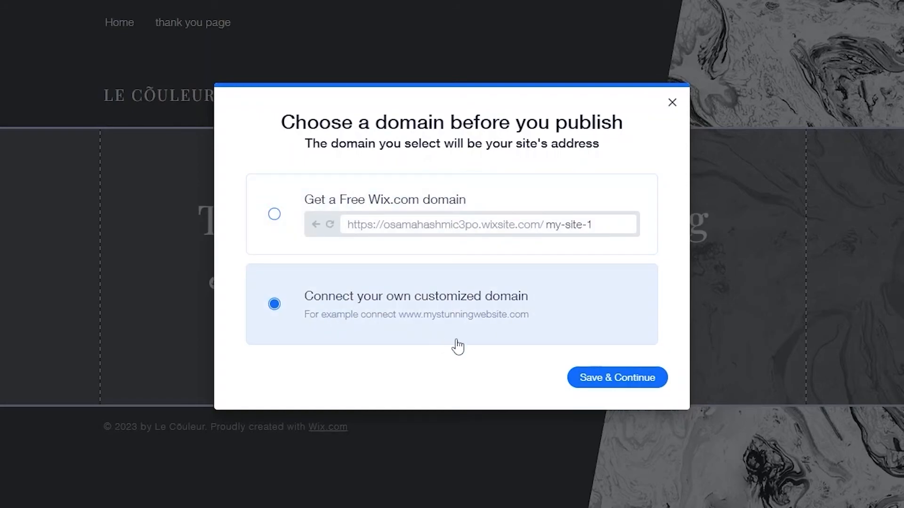